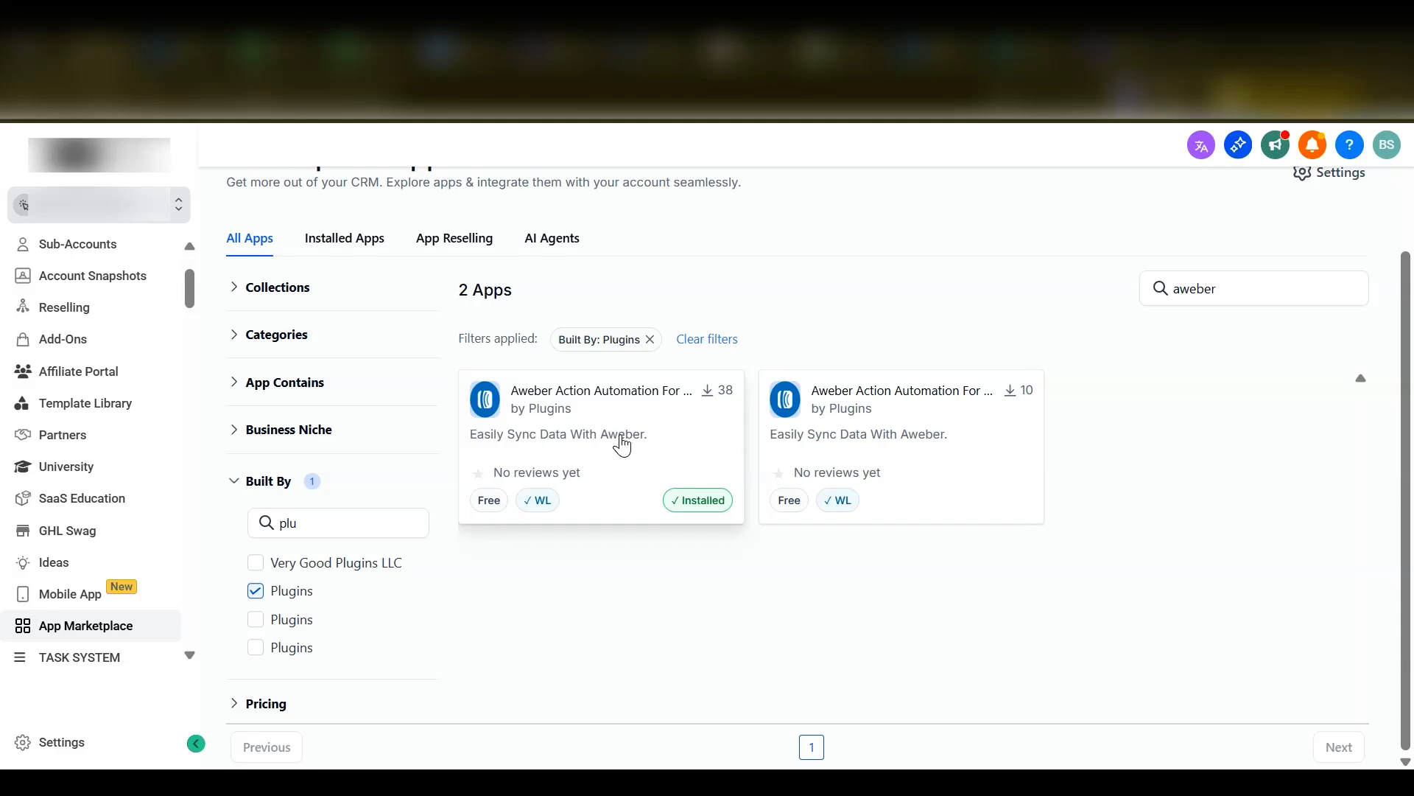
- Install the not-yet-installed Aweber Action Automation For Workflows app in the CLINIC sub-account and allow its requested permissions
left_click(948, 508)
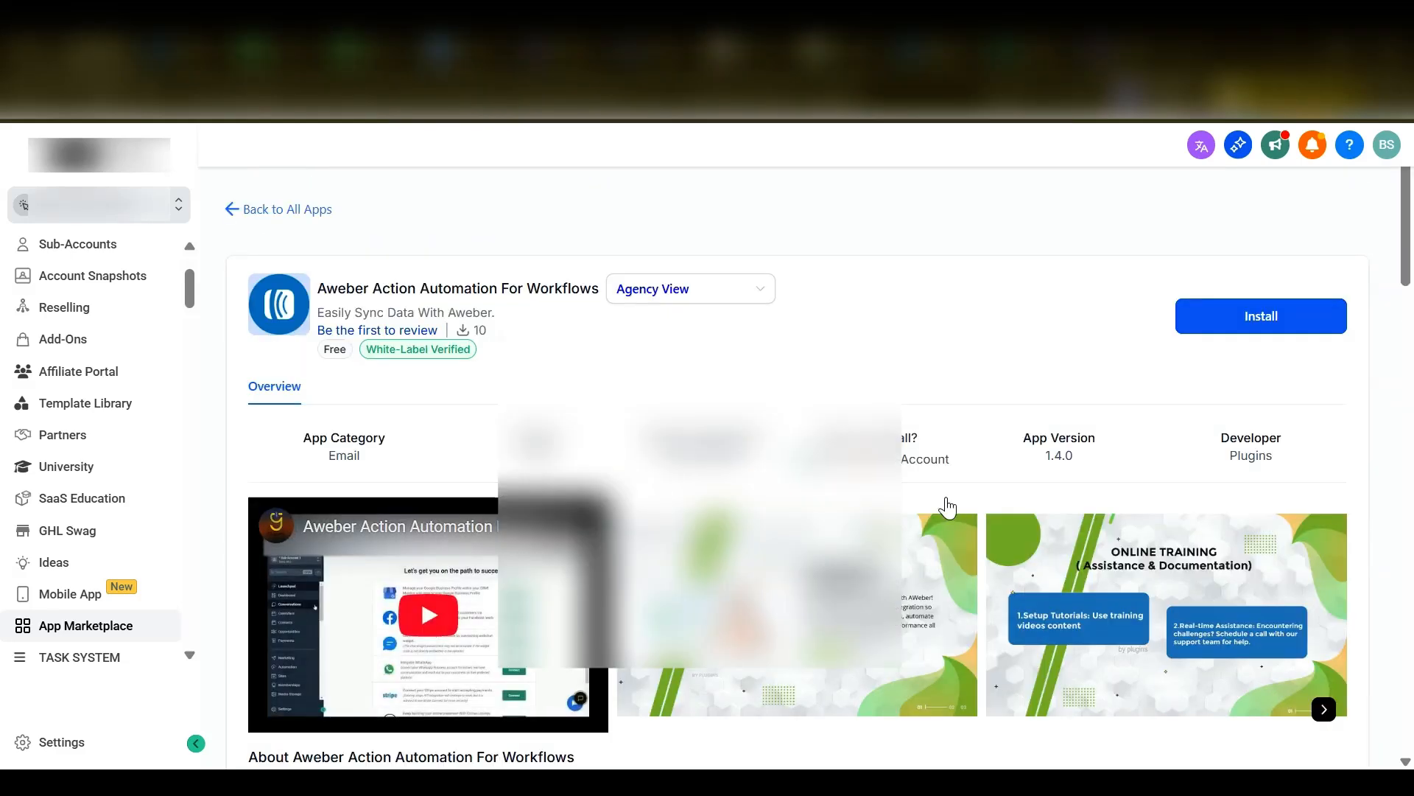
left_click(1305, 322)
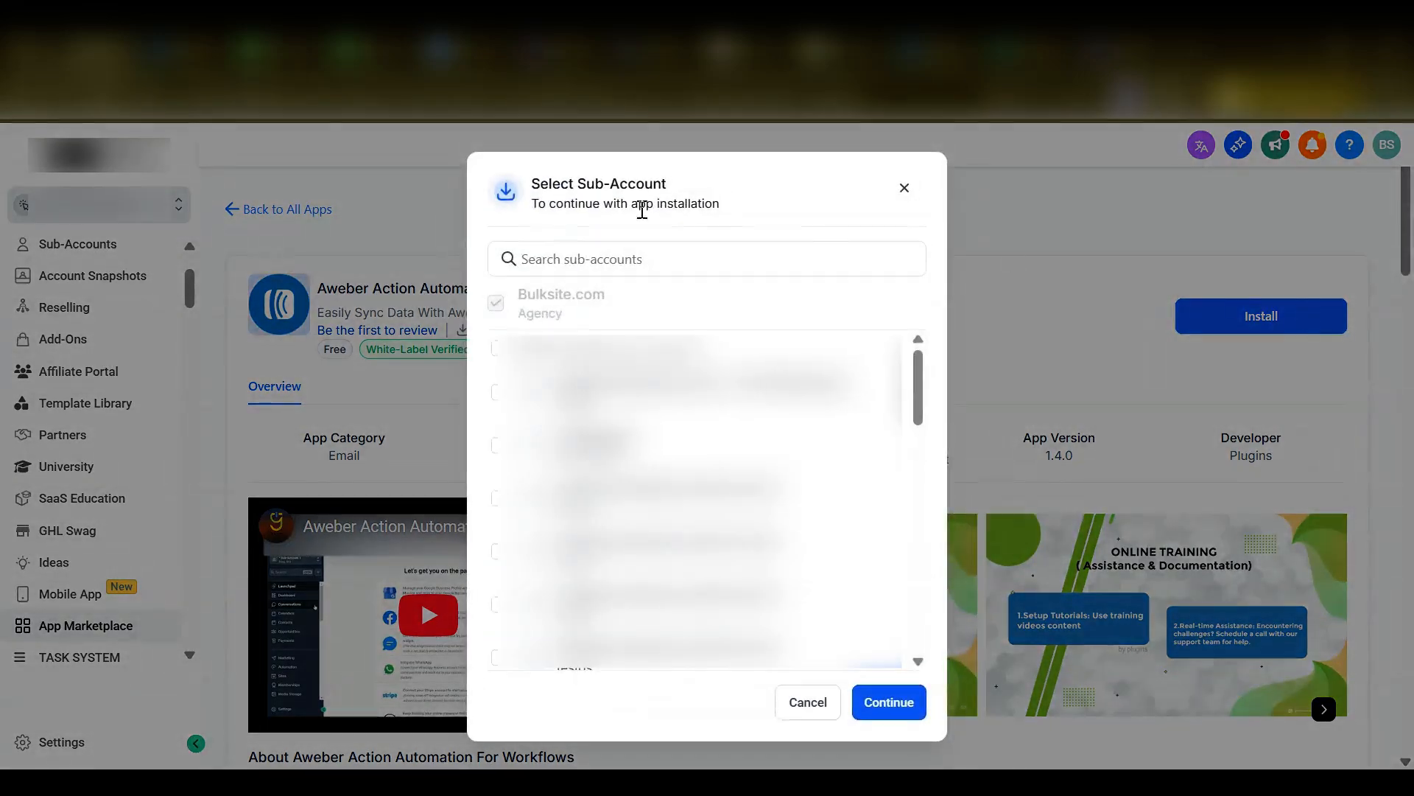
left_click(581, 258)
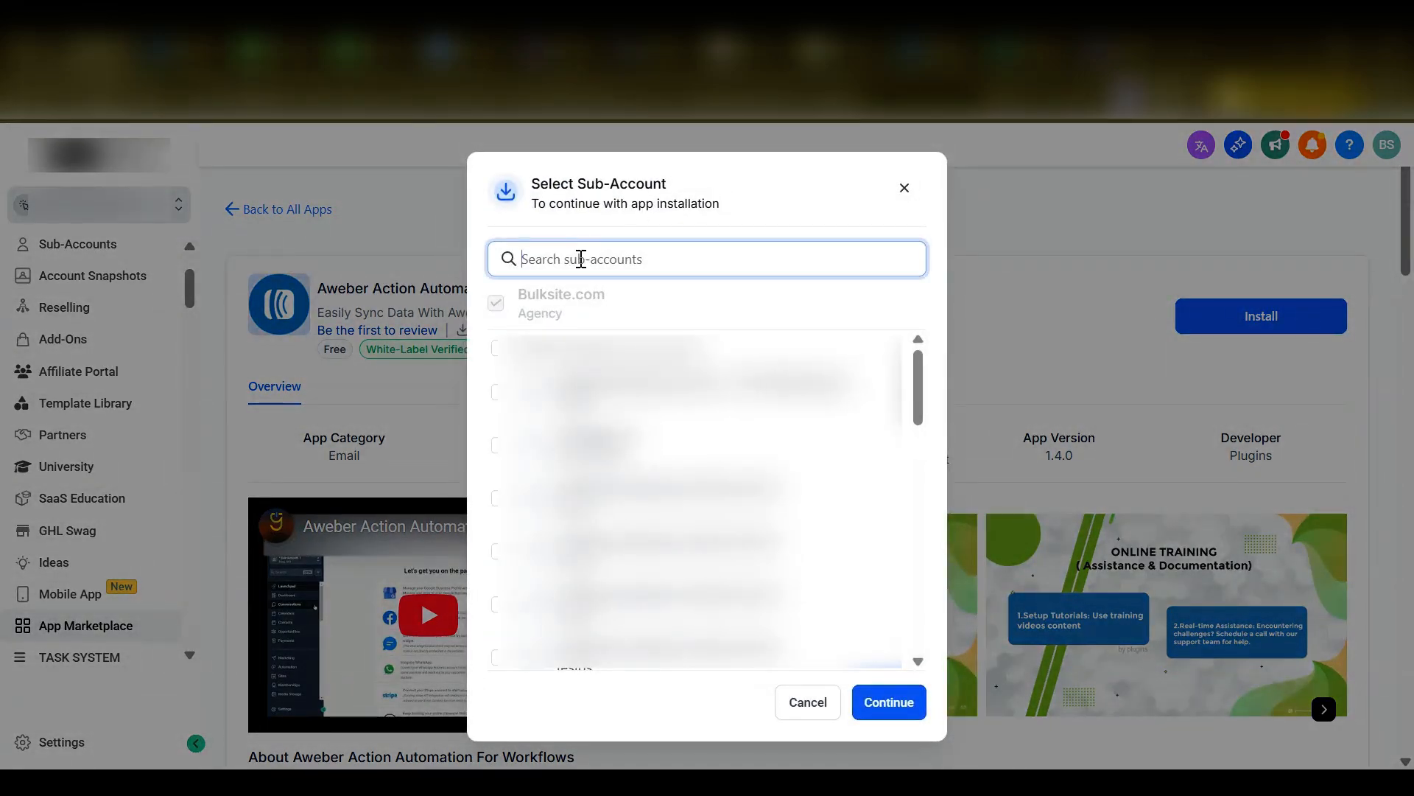
type("cli")
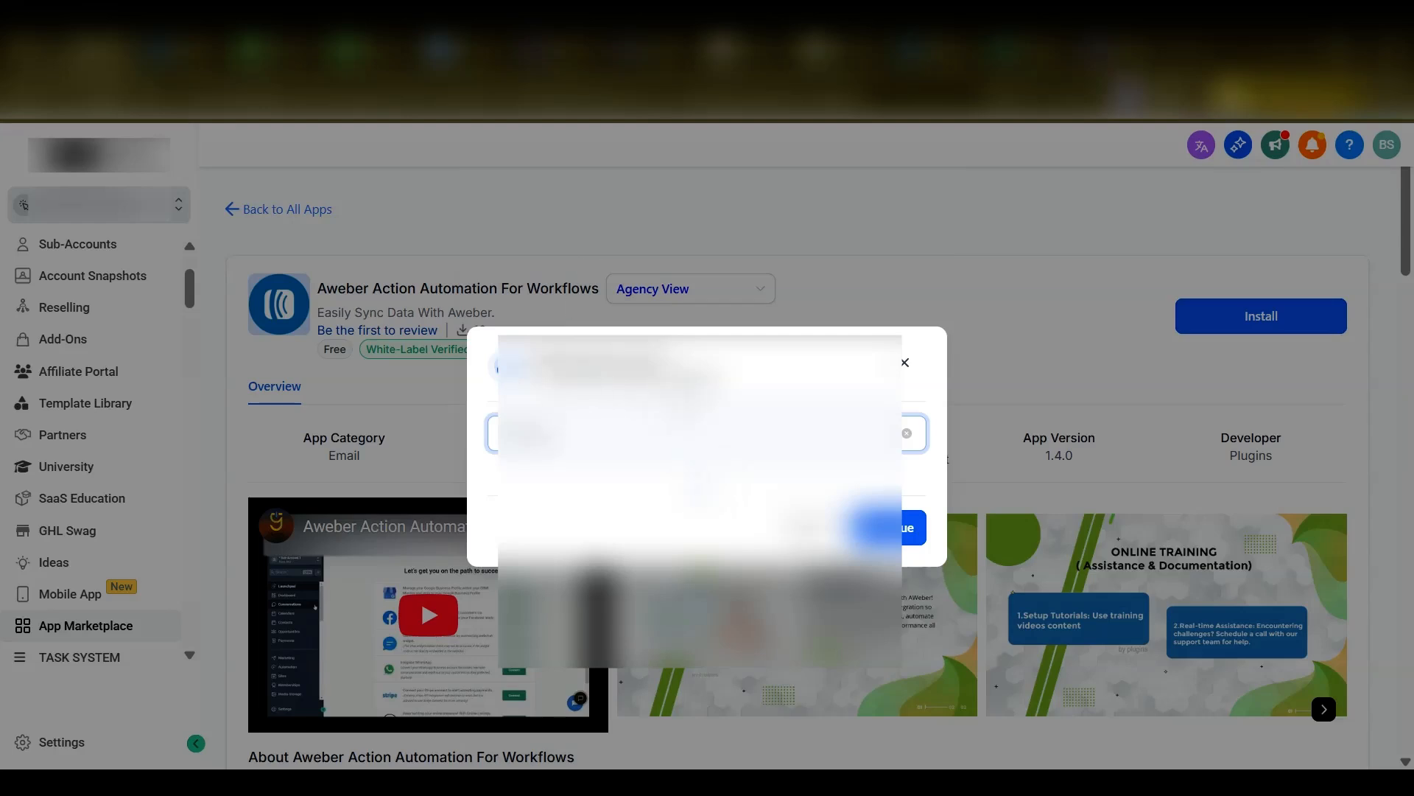
left_click(494, 426)
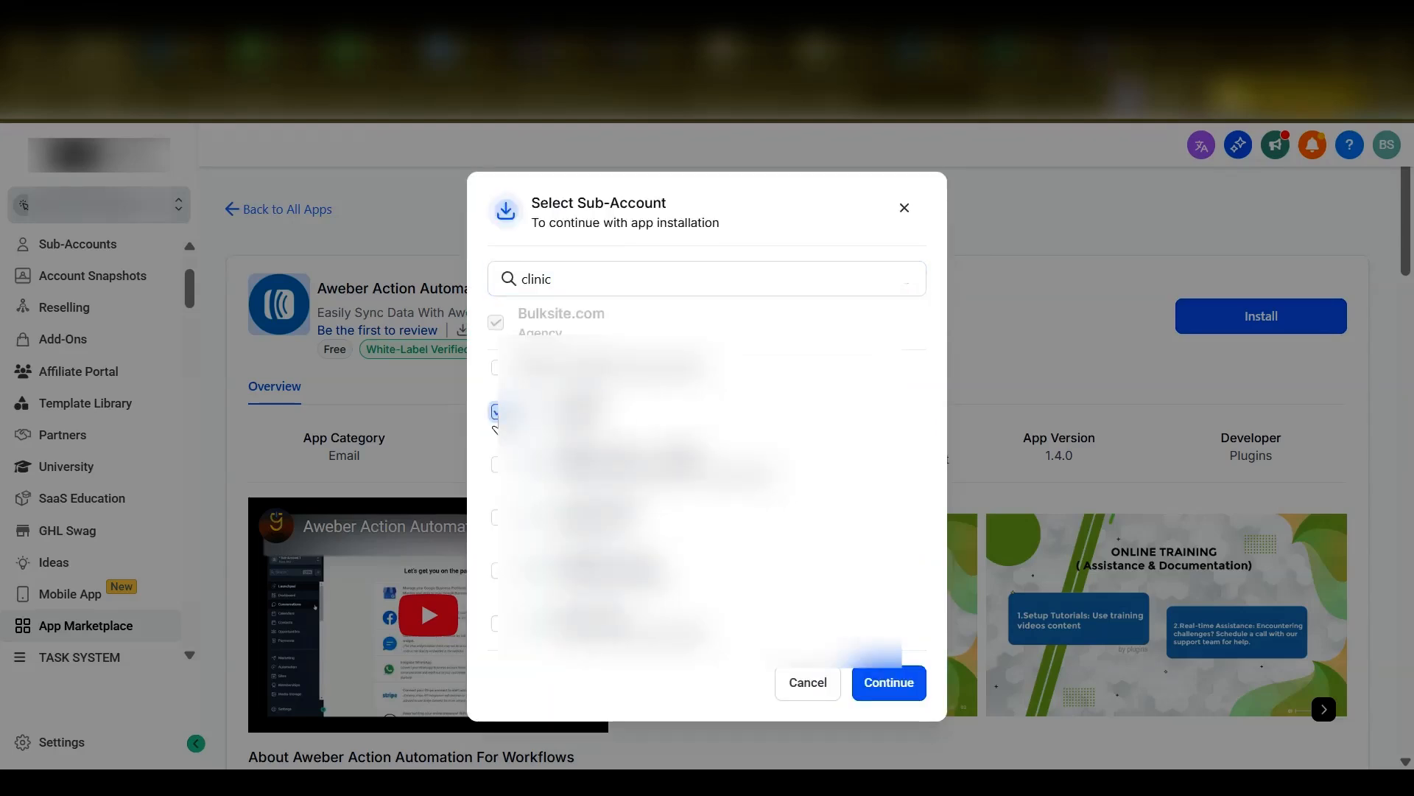
left_click(886, 682)
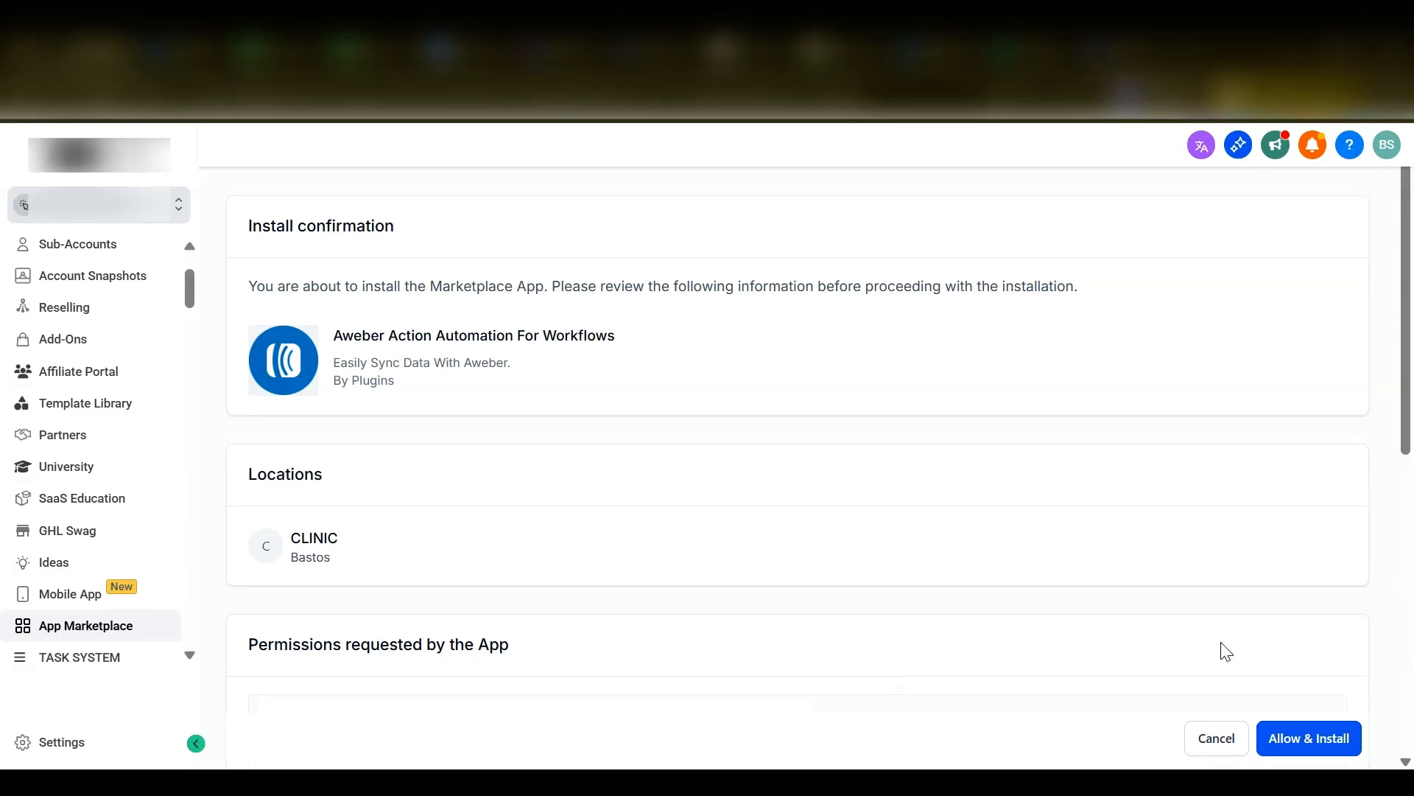
left_click(1312, 740)
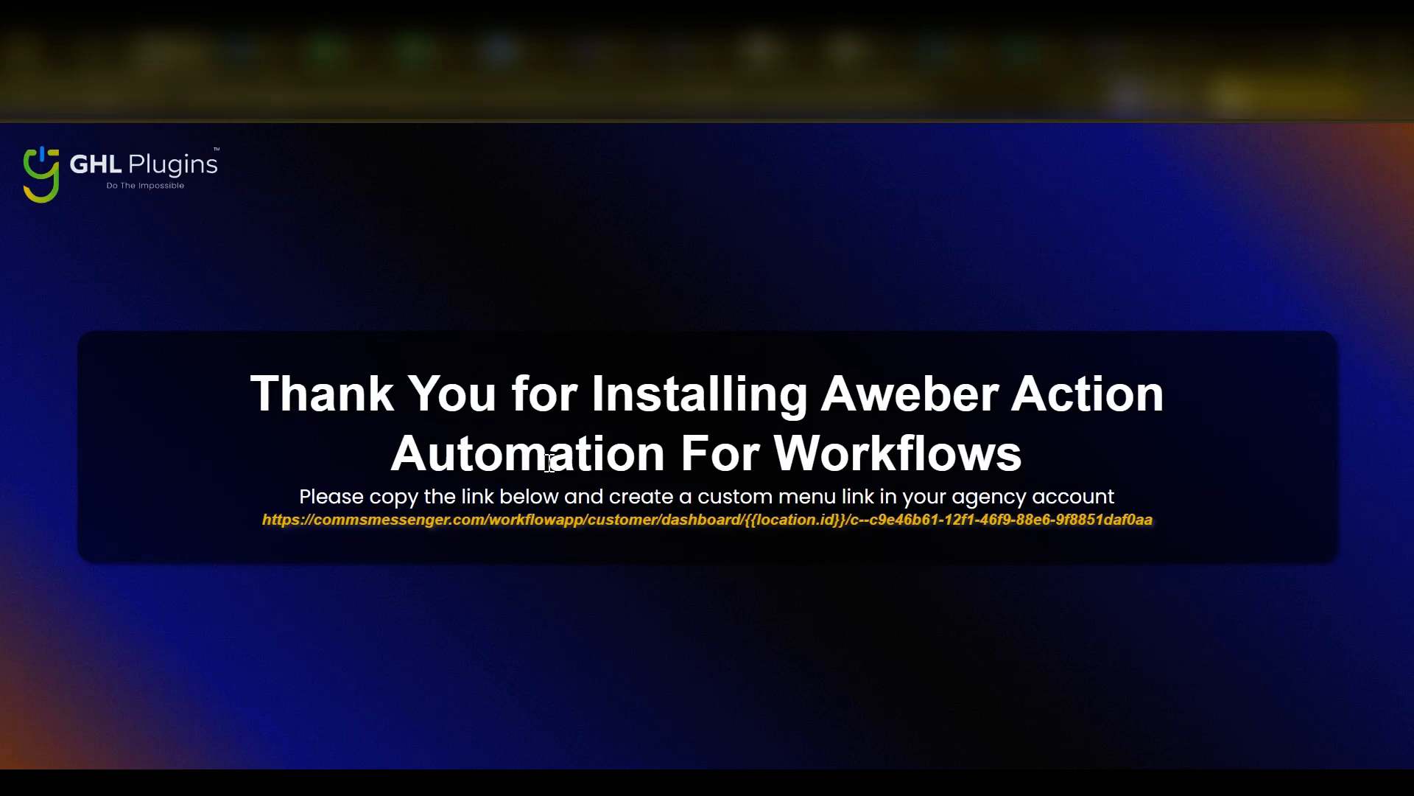
- Copy the menu link URL from the installation thank-you page and open the agency's Custom Menu Links settings
left_click(411, 519)
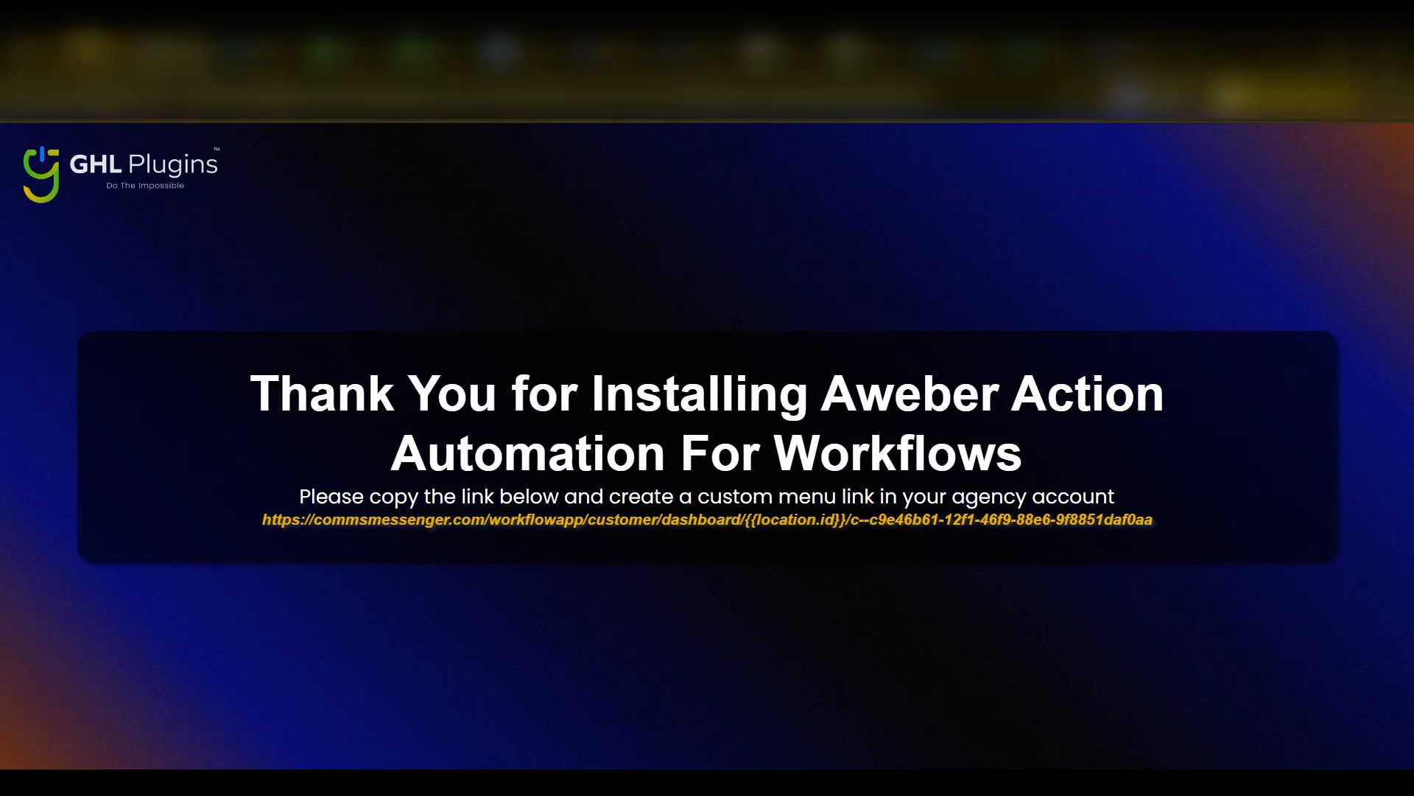
left_click(90, 48)
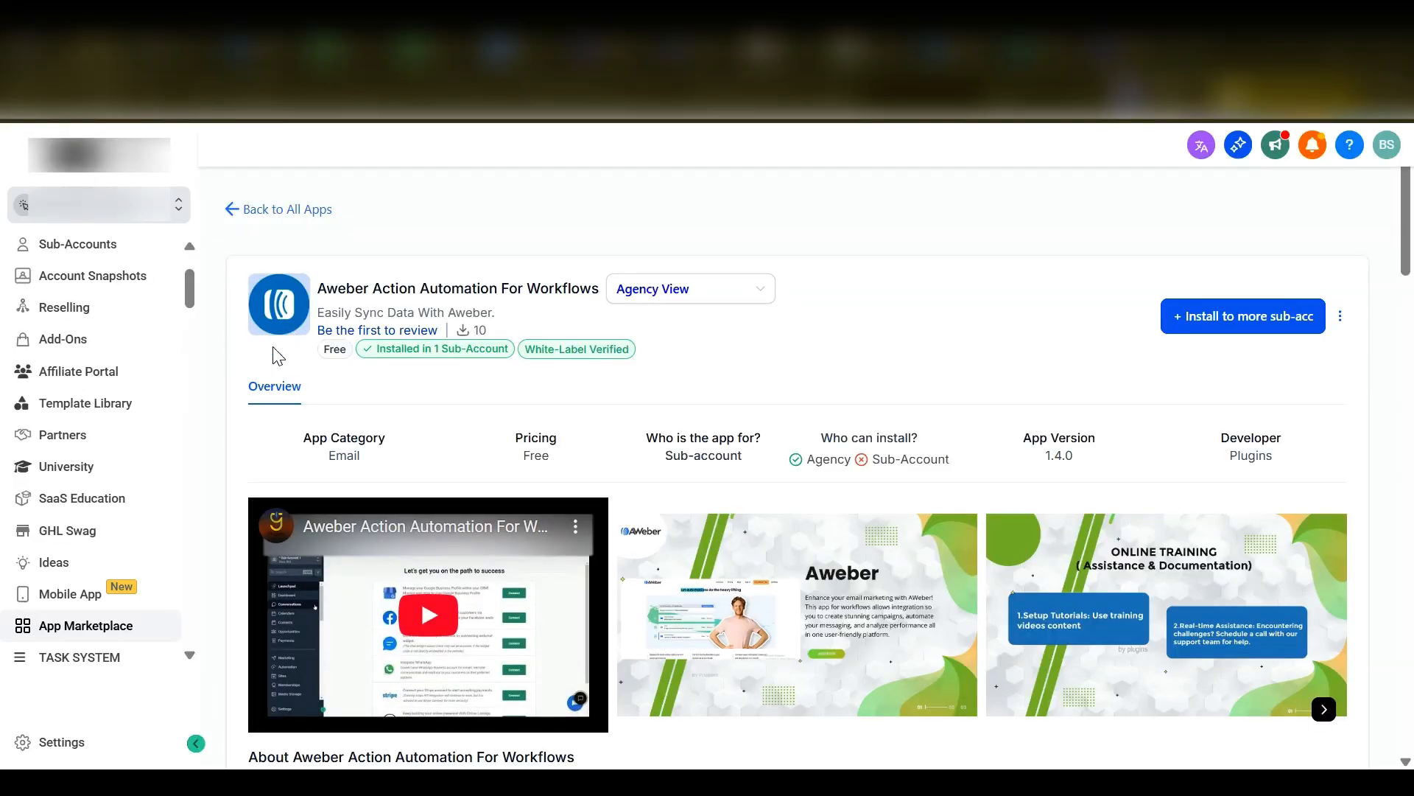
left_click(61, 744)
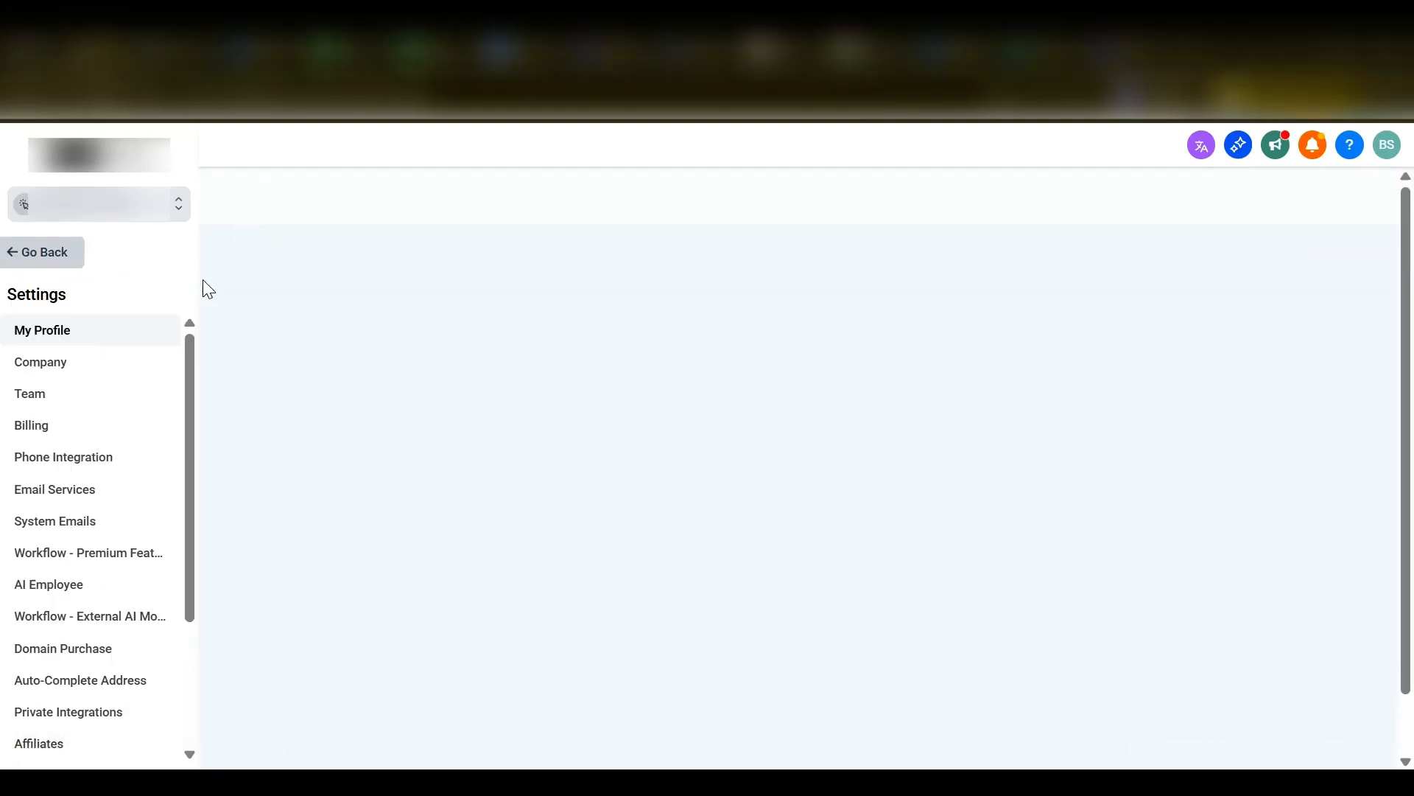
scroll(101, 497, "down", 3)
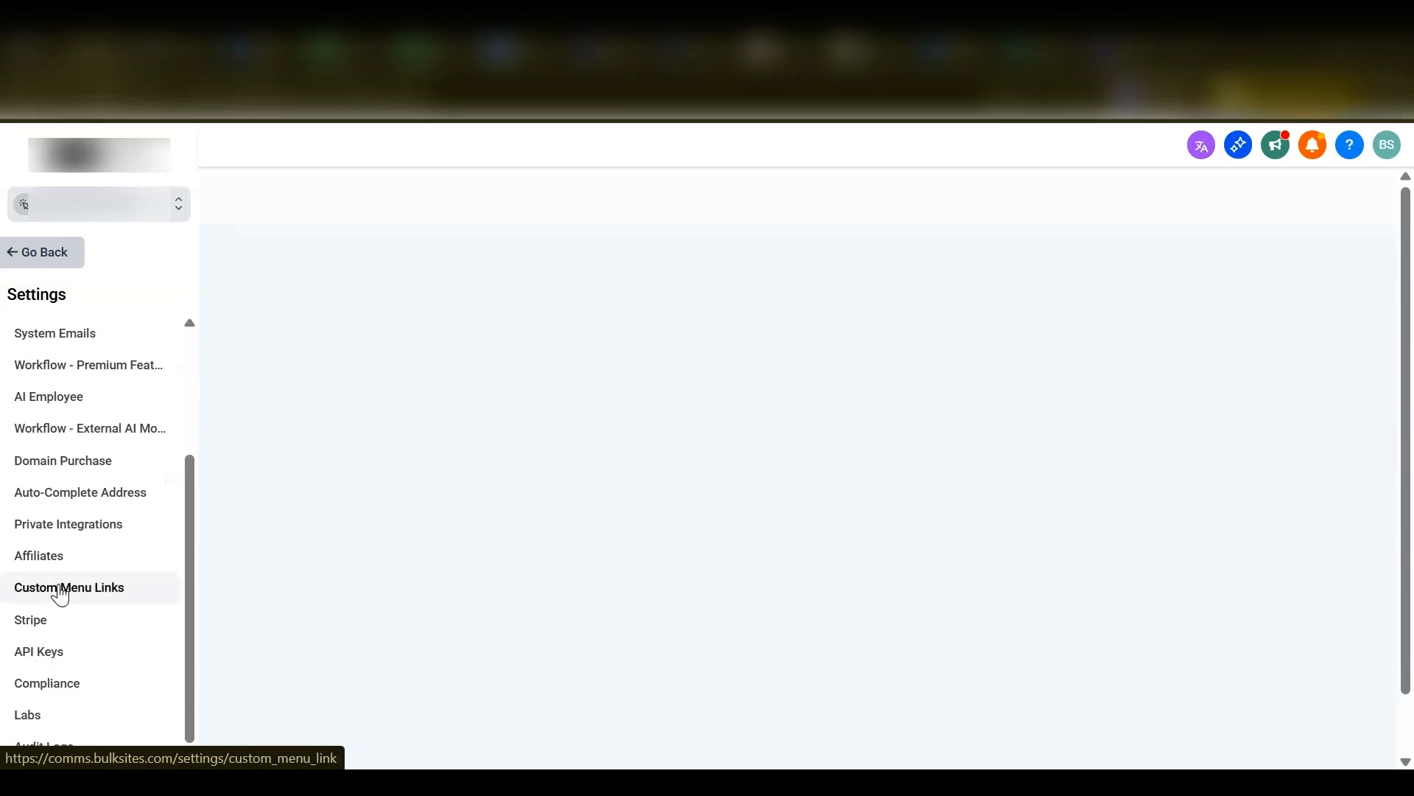
left_click(59, 587)
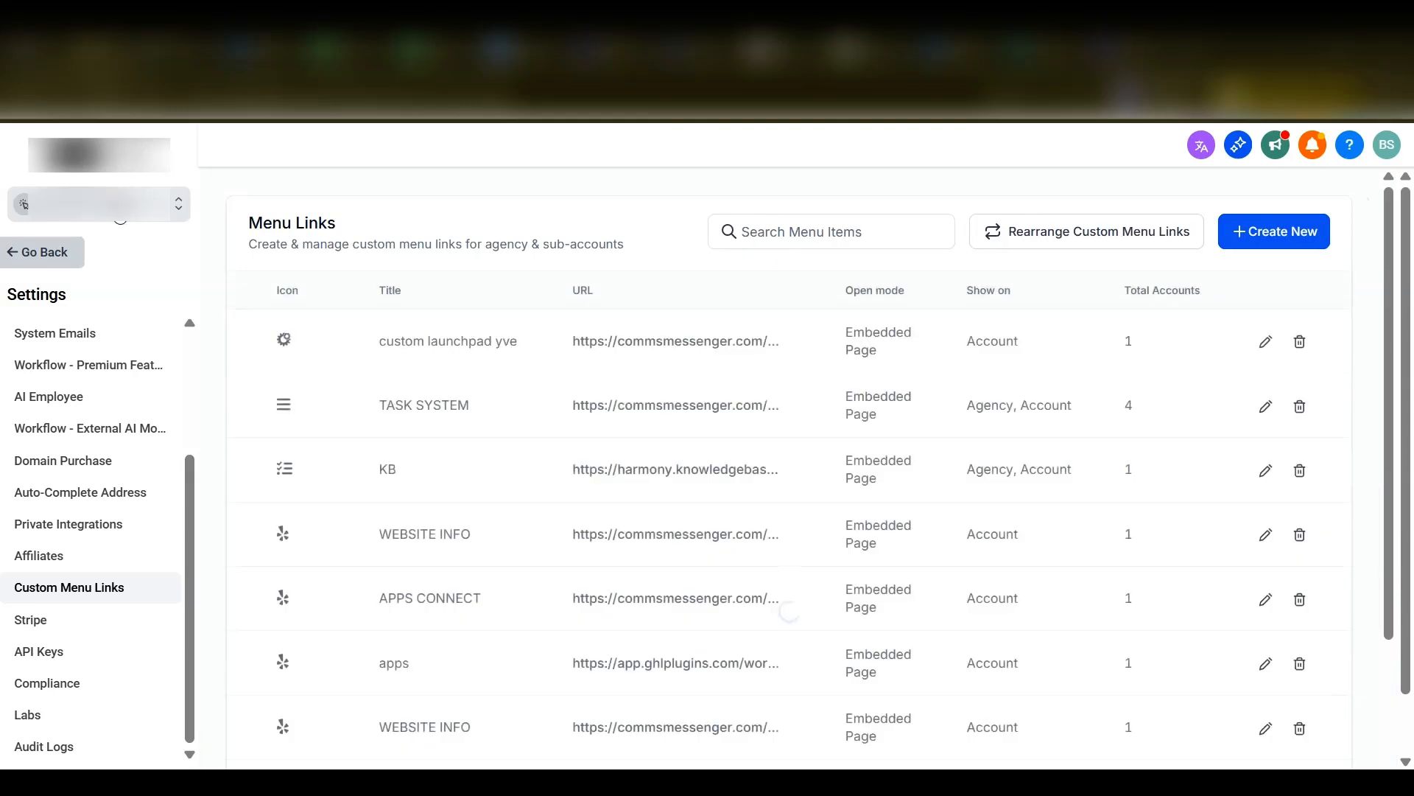
- Start a new custom menu link with the water icon, the title Aweber Action and the copied commsmessenger.com dashboard URL
left_click(1261, 234)
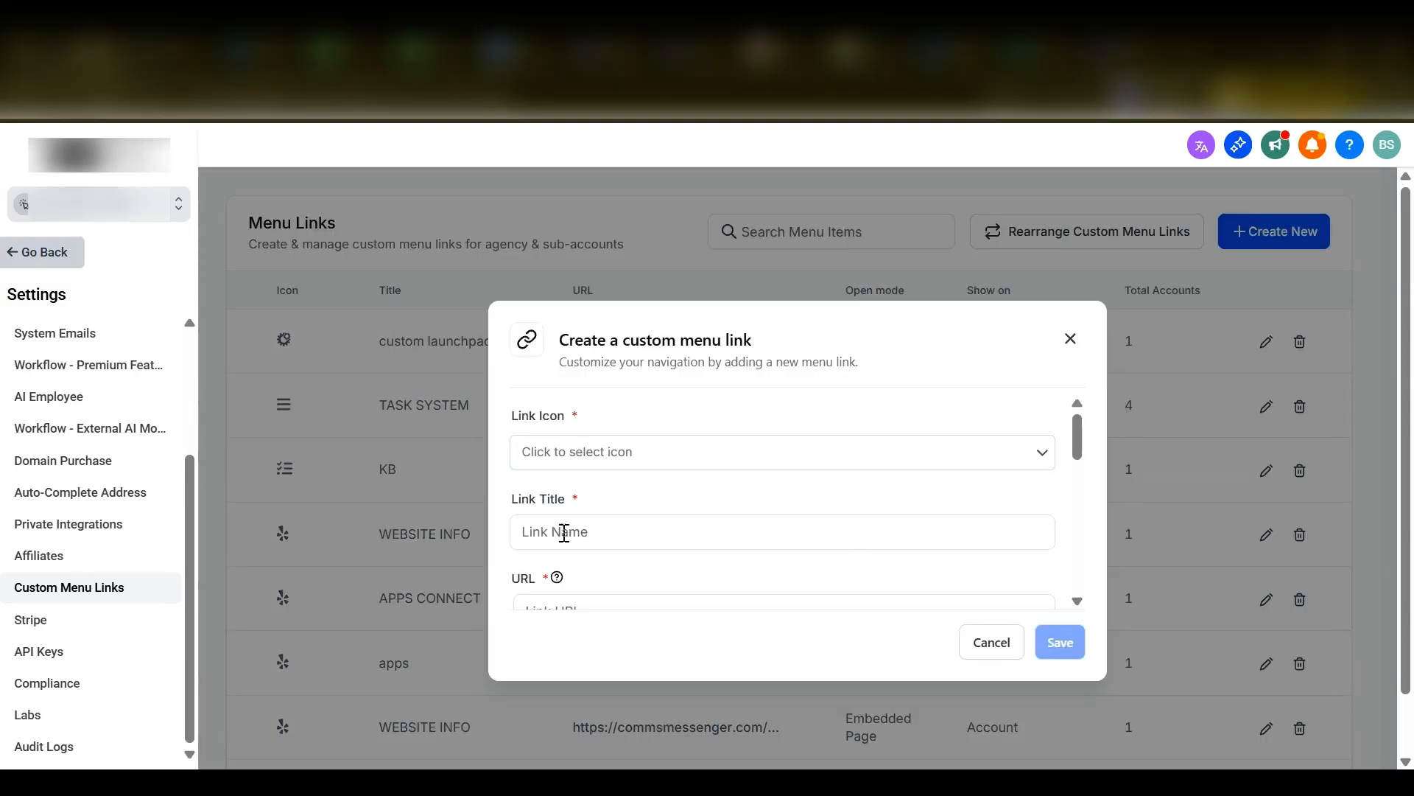
scroll(626, 587, "down", 1)
left_click(600, 578)
scroll(609, 551, "up", 1)
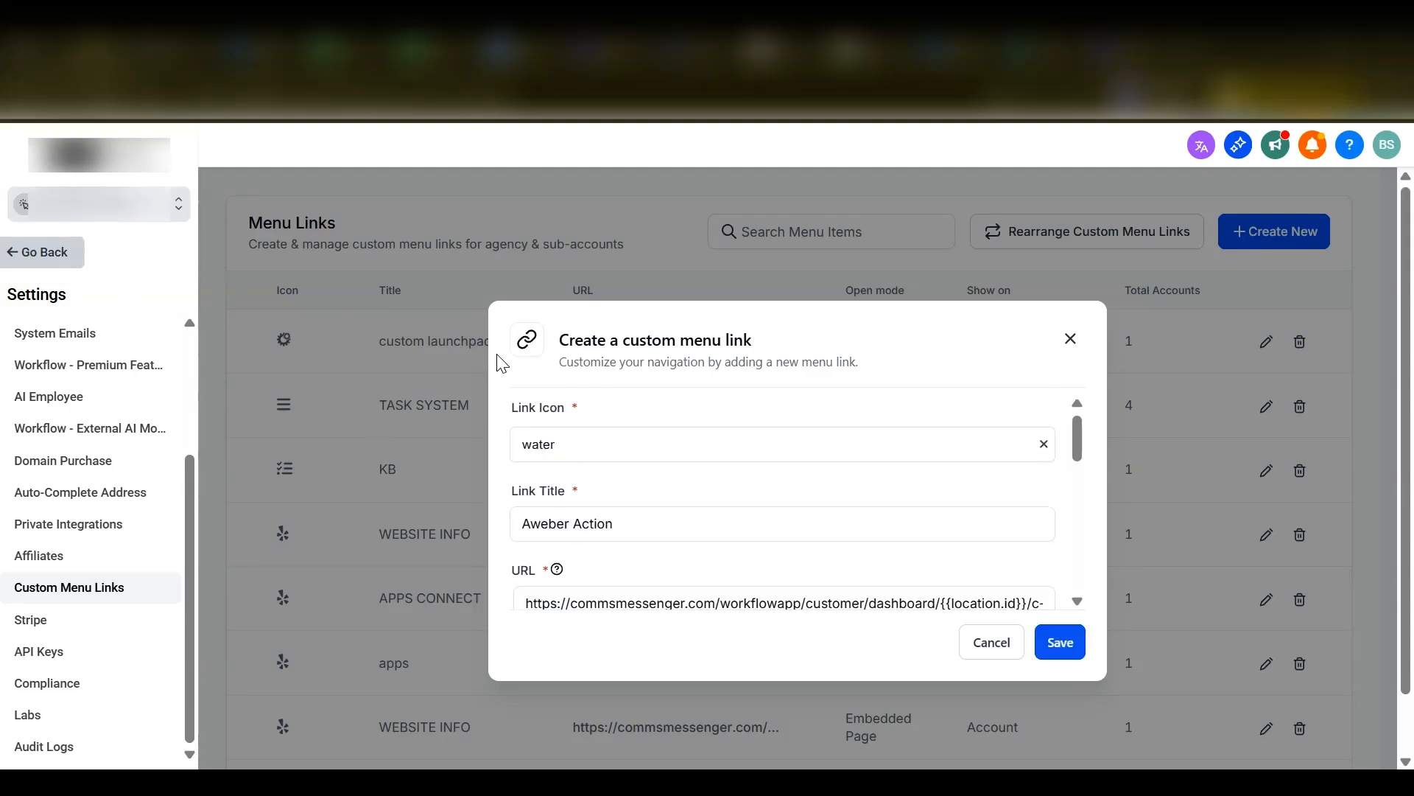
scroll(838, 509, "up", 1)
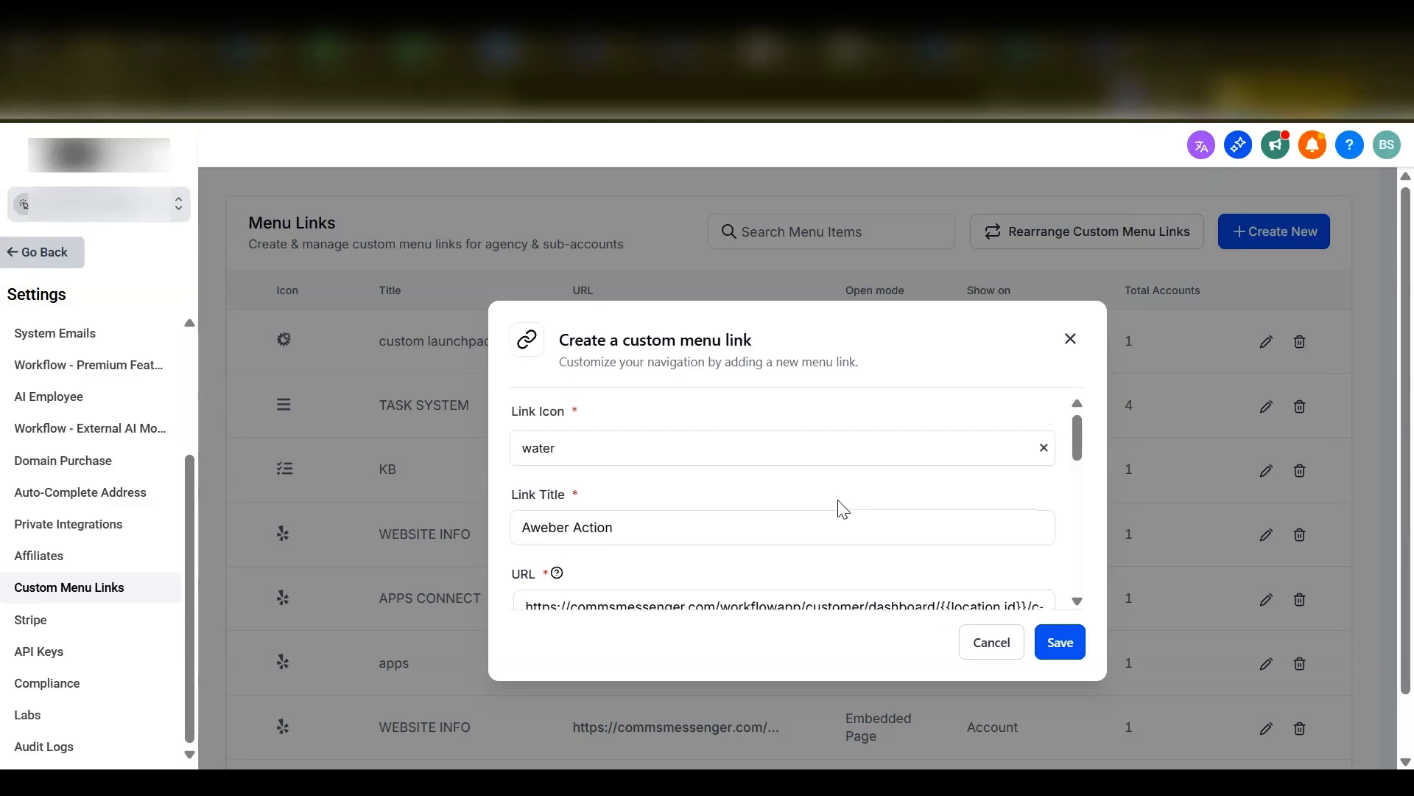
scroll(734, 507, "down", 1)
left_click(549, 471)
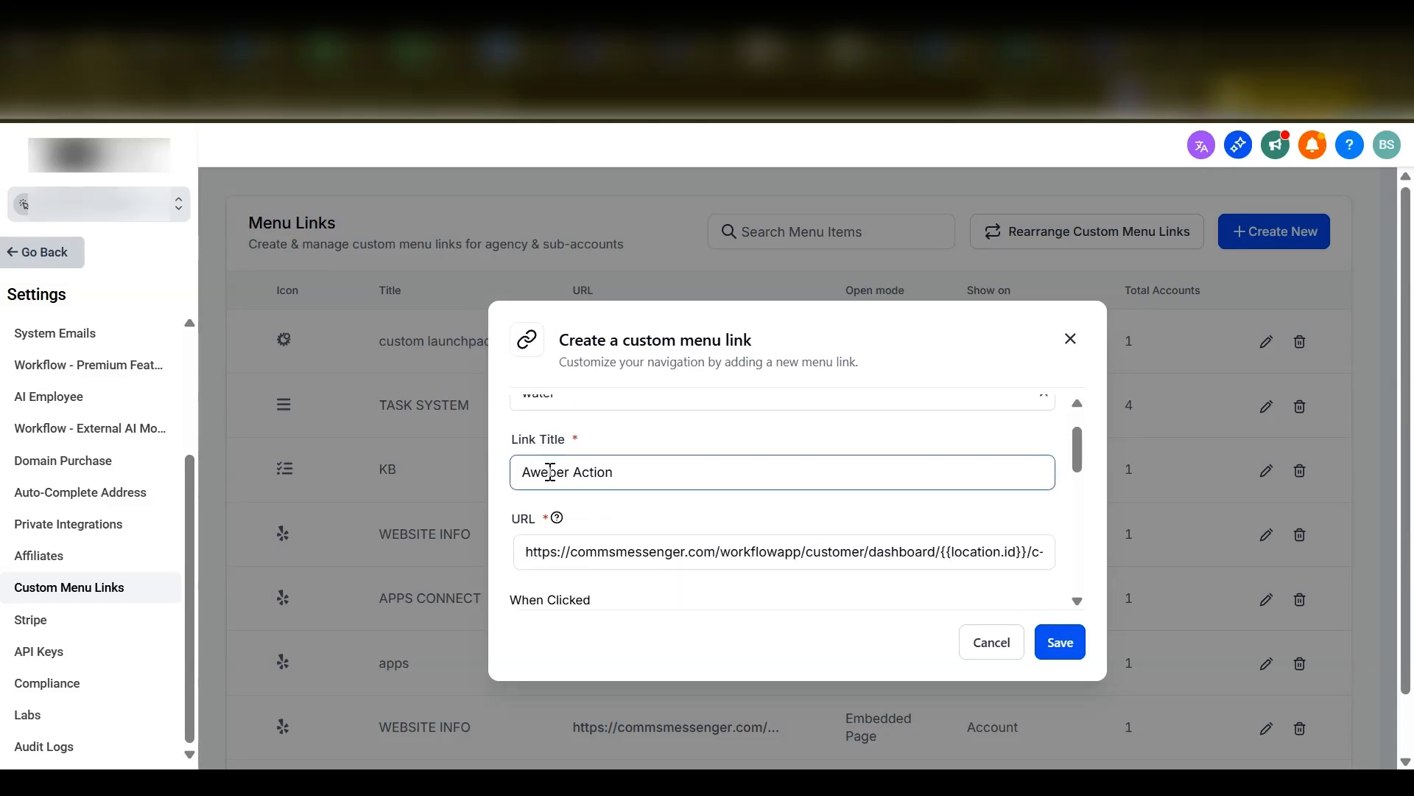
scroll(633, 497, "down", 1)
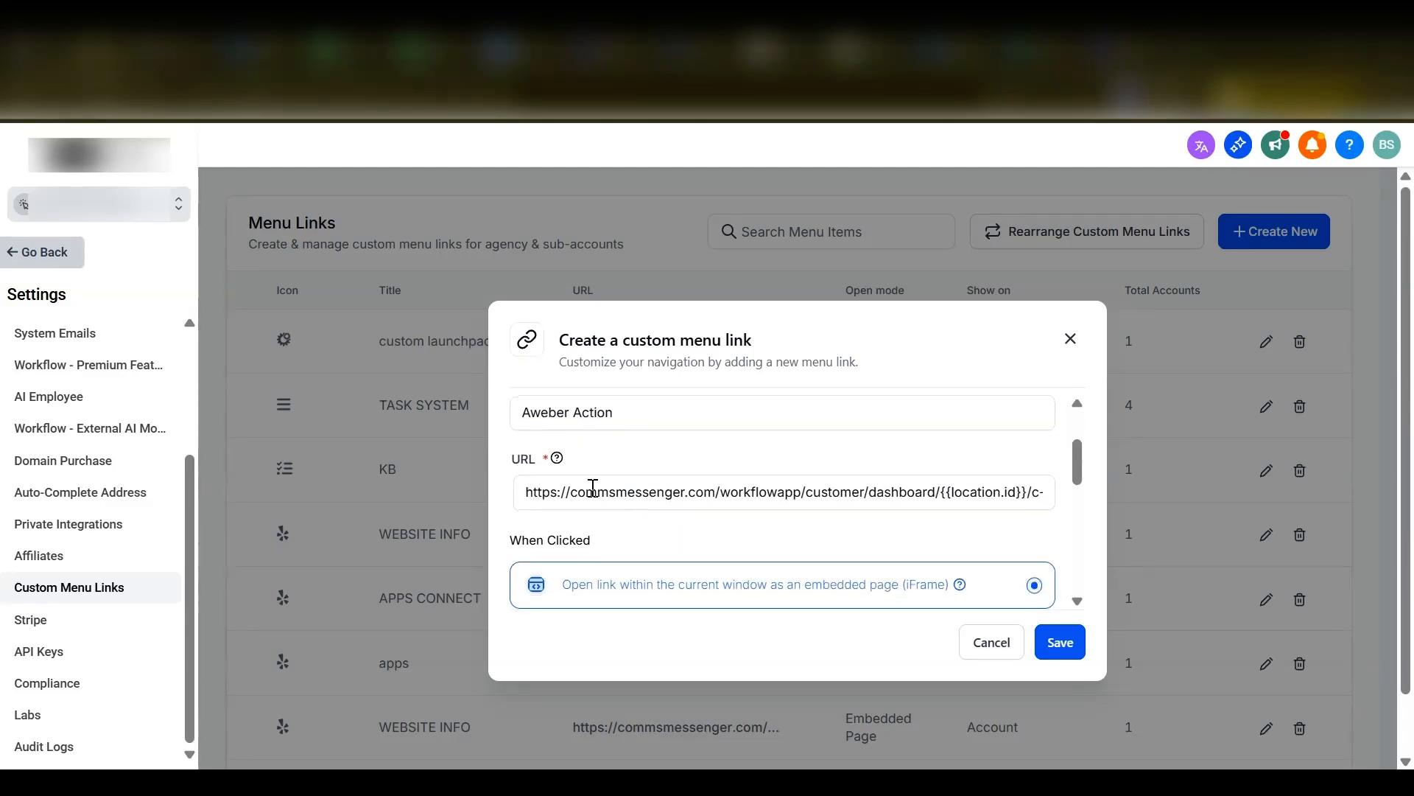
left_click(679, 491)
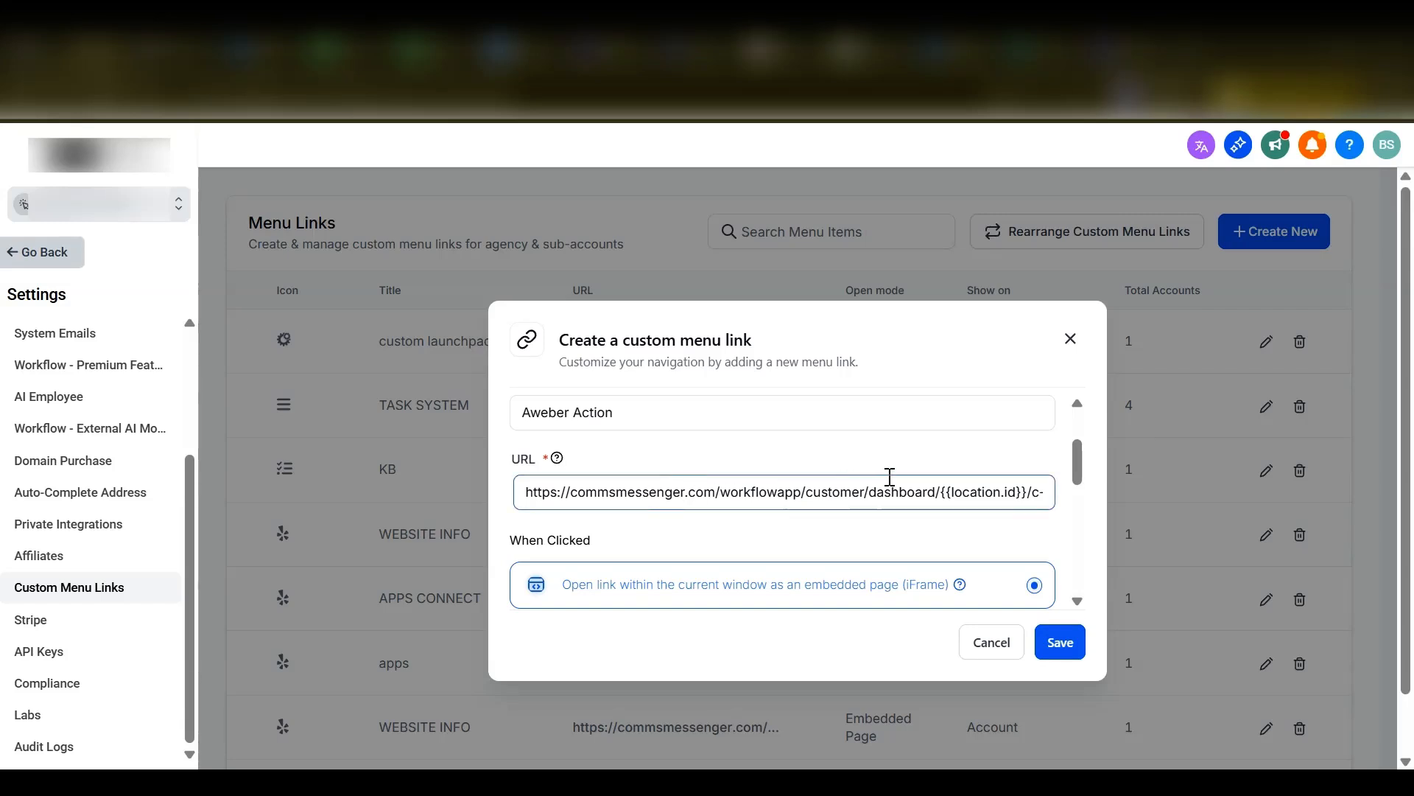
- Show the menu link only in the Sub-Account's sidebar and assign it to the CLINIC account
scroll(891, 477, "down", 5)
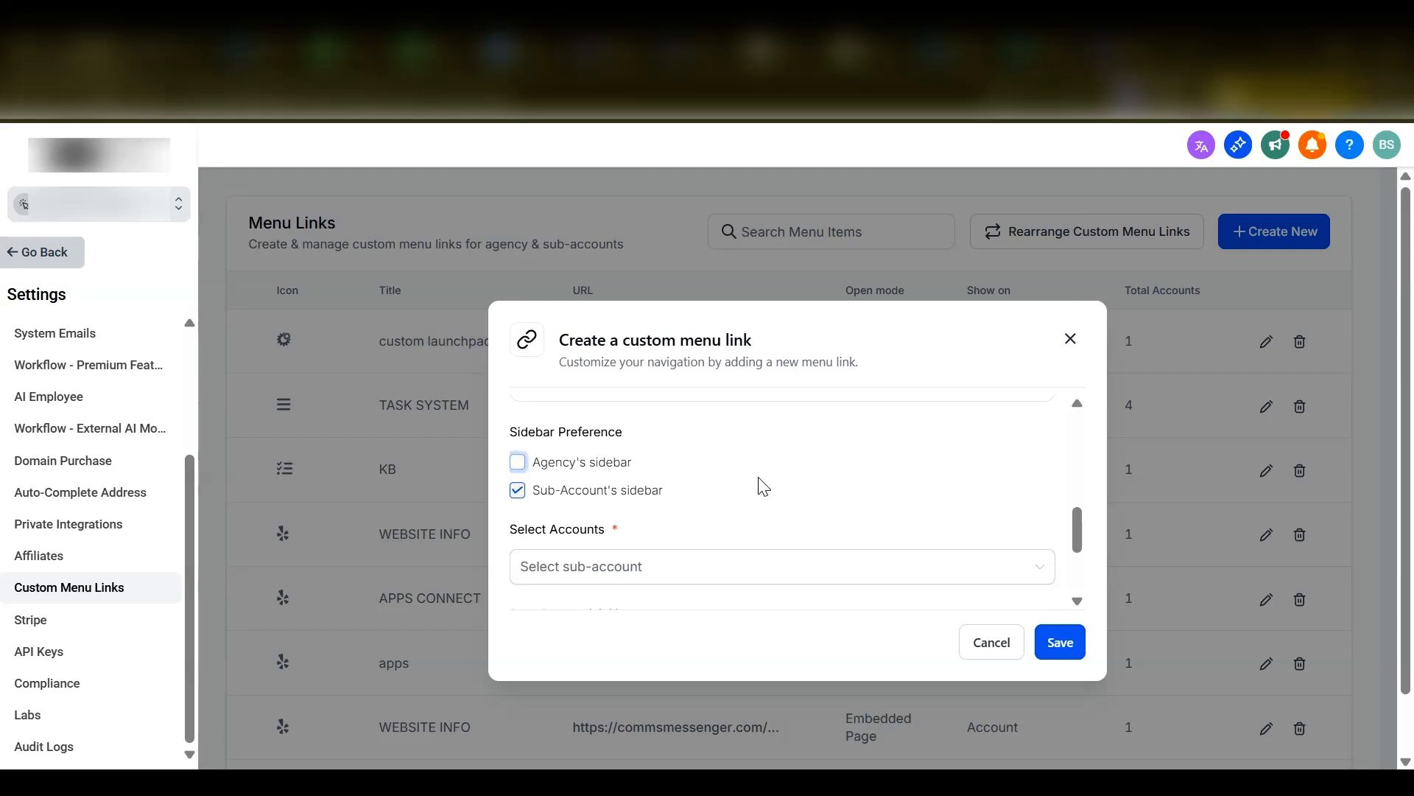
scroll(758, 482, "down", 2)
left_click(619, 489)
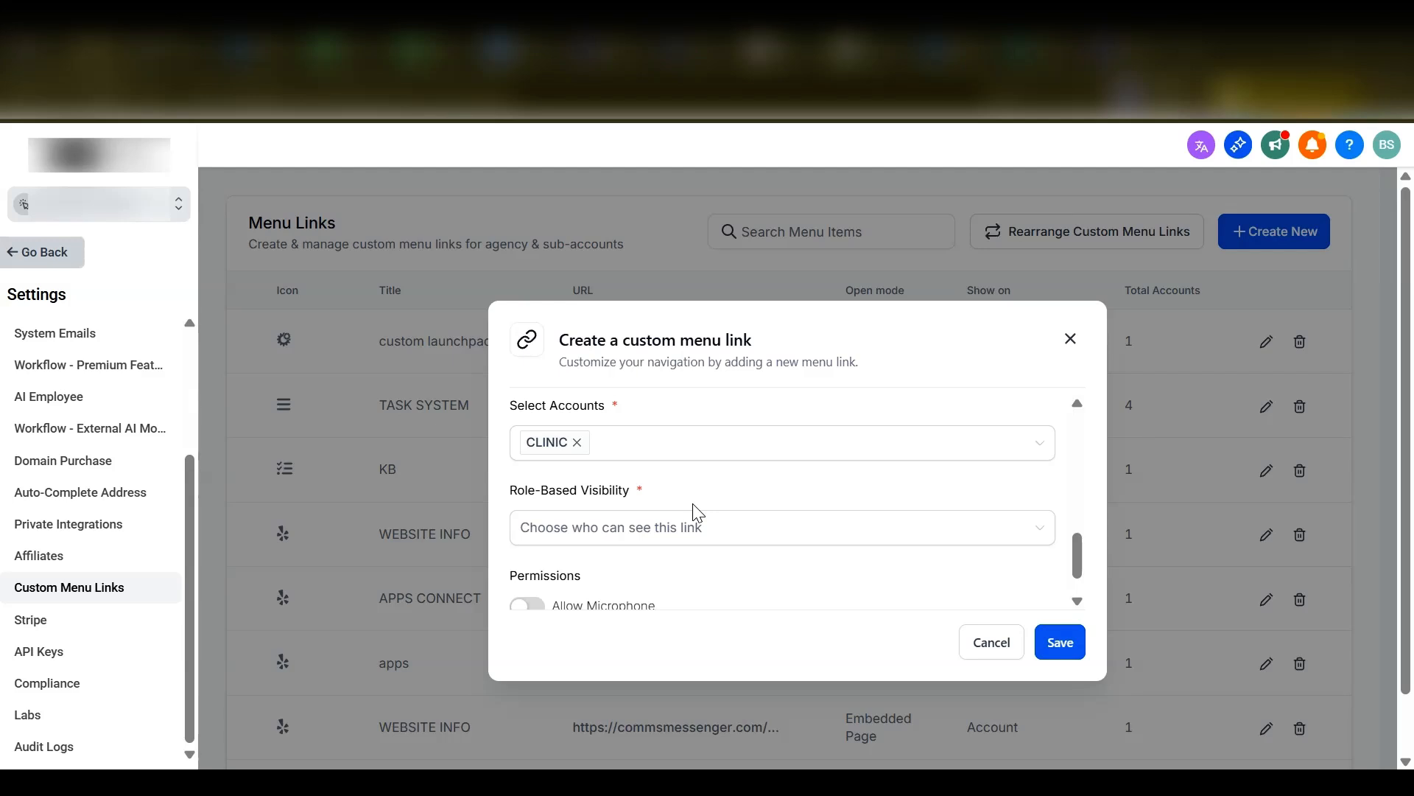
- Set the menu link's role-based visibility to All and save the link
scroll(696, 512, "down", 1)
left_click(616, 486)
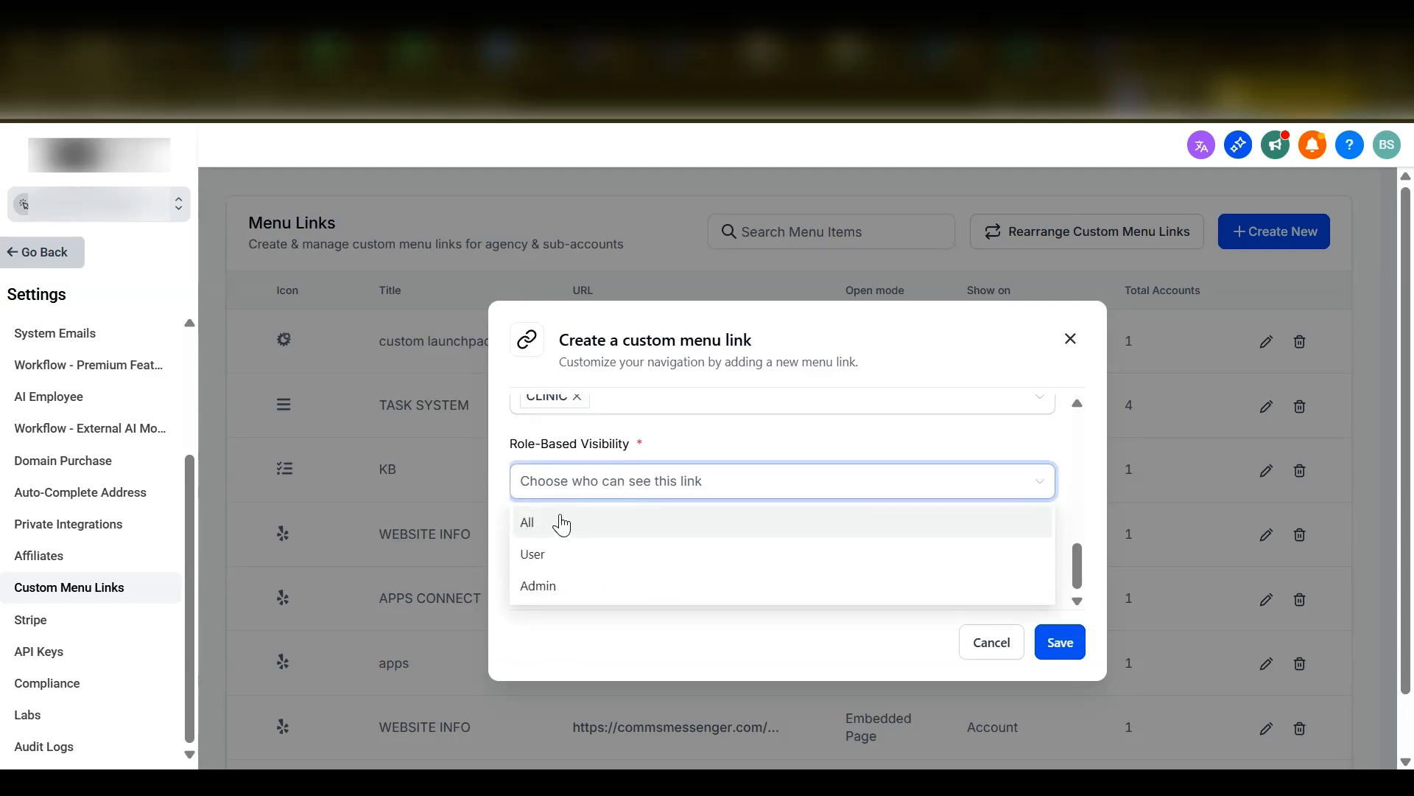
left_click(551, 529)
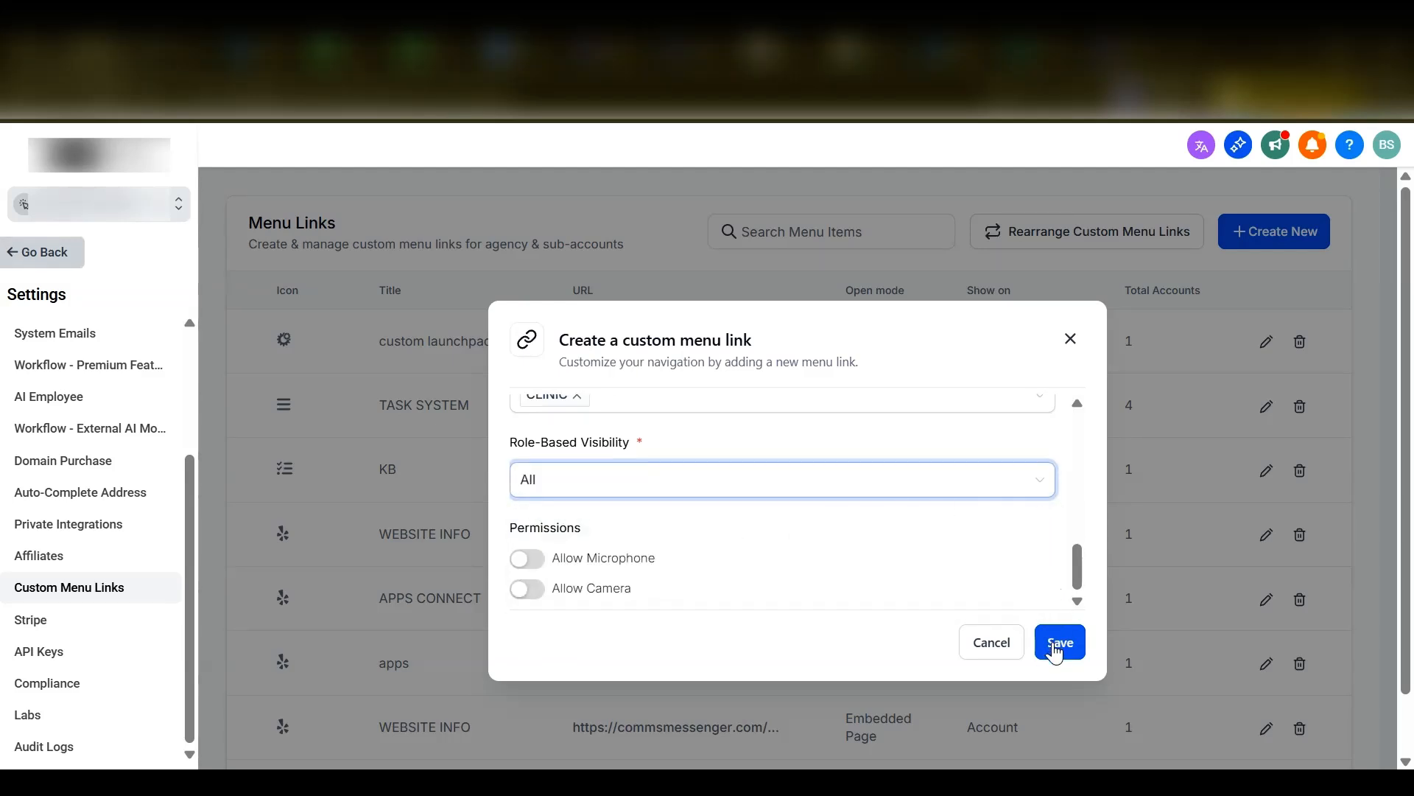
left_click(1055, 652)
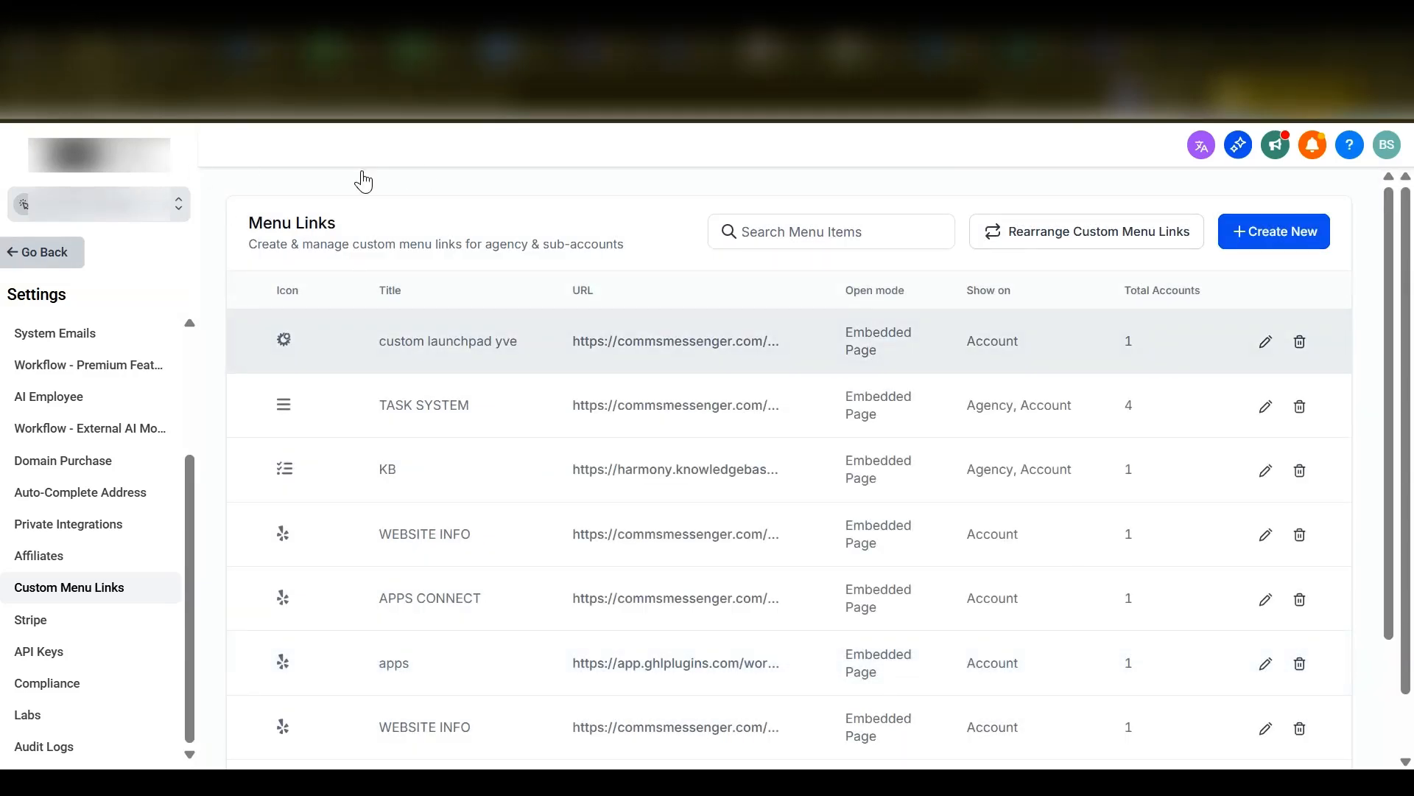
- Switch to the CLINIC sub-account and open its Aweber Action custom menu link
left_click(128, 213)
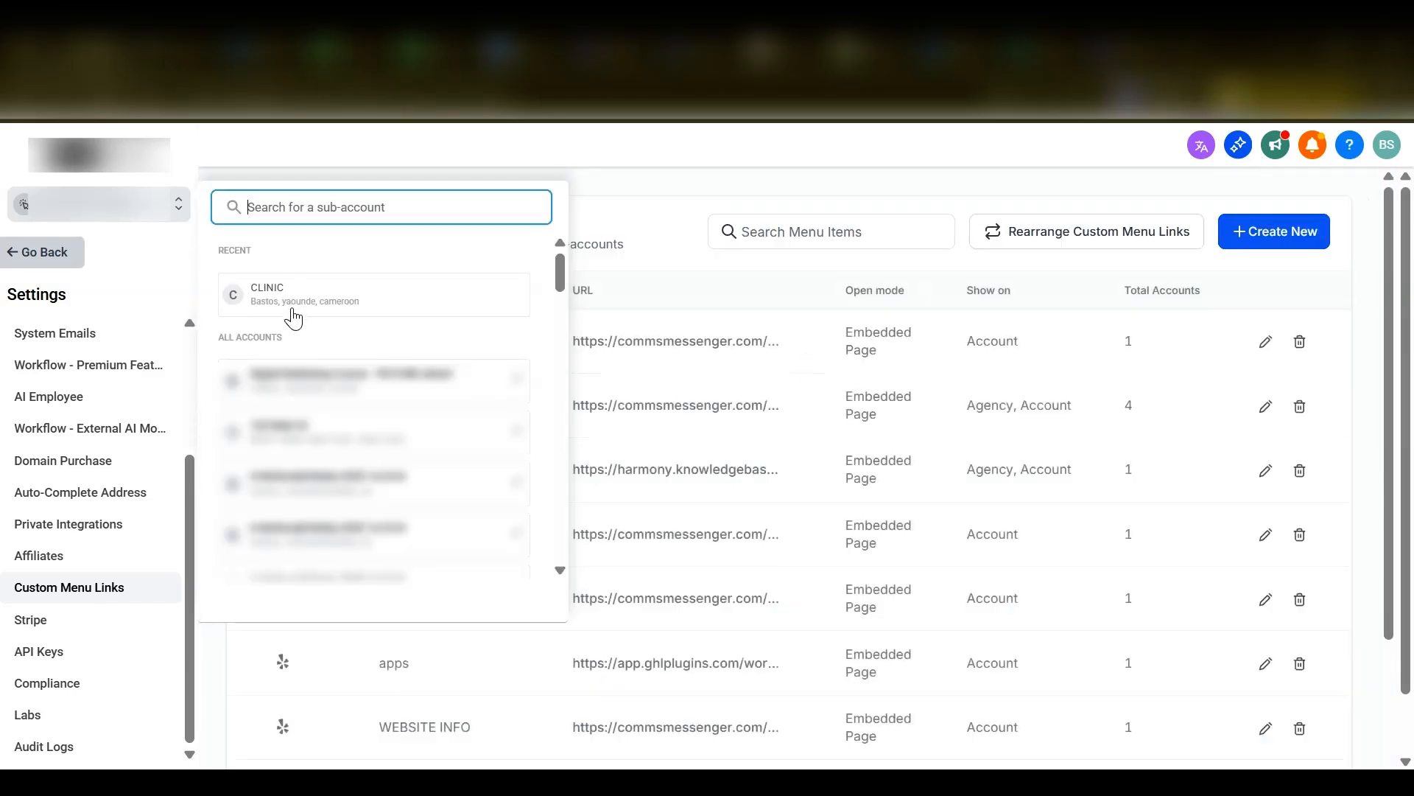
left_click(296, 315)
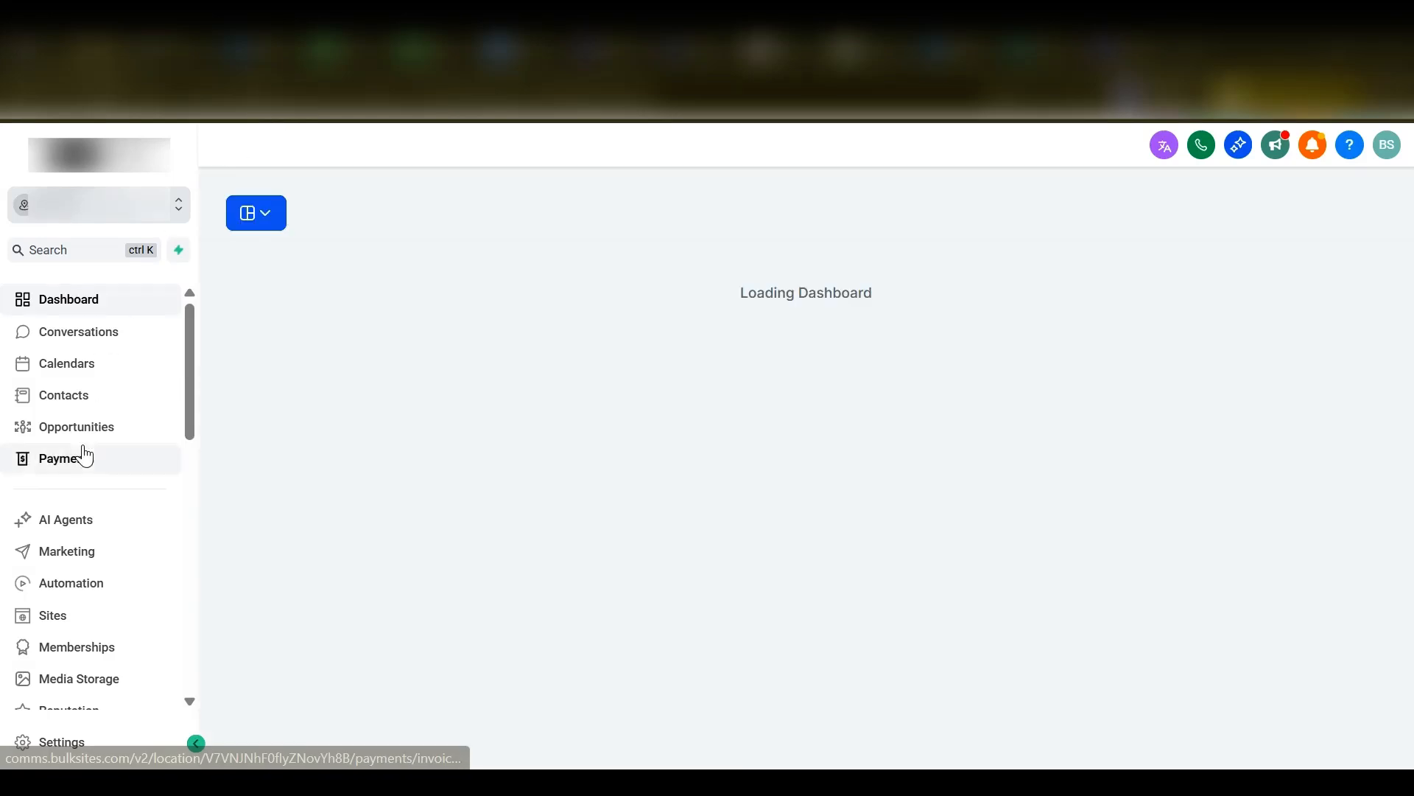
scroll(116, 565, "down", 4)
scroll(117, 565, "down", 6)
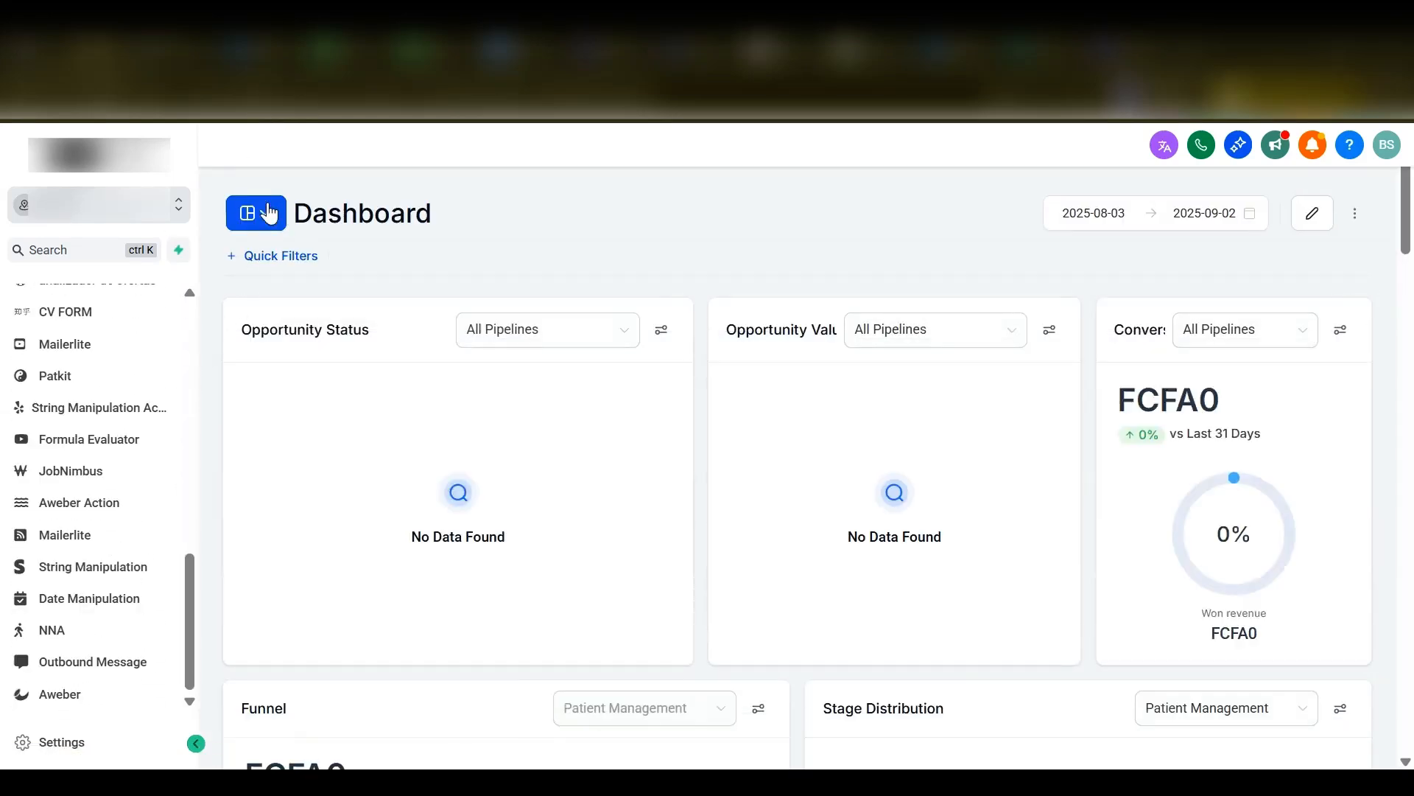
scroll(98, 417, "up", 1)
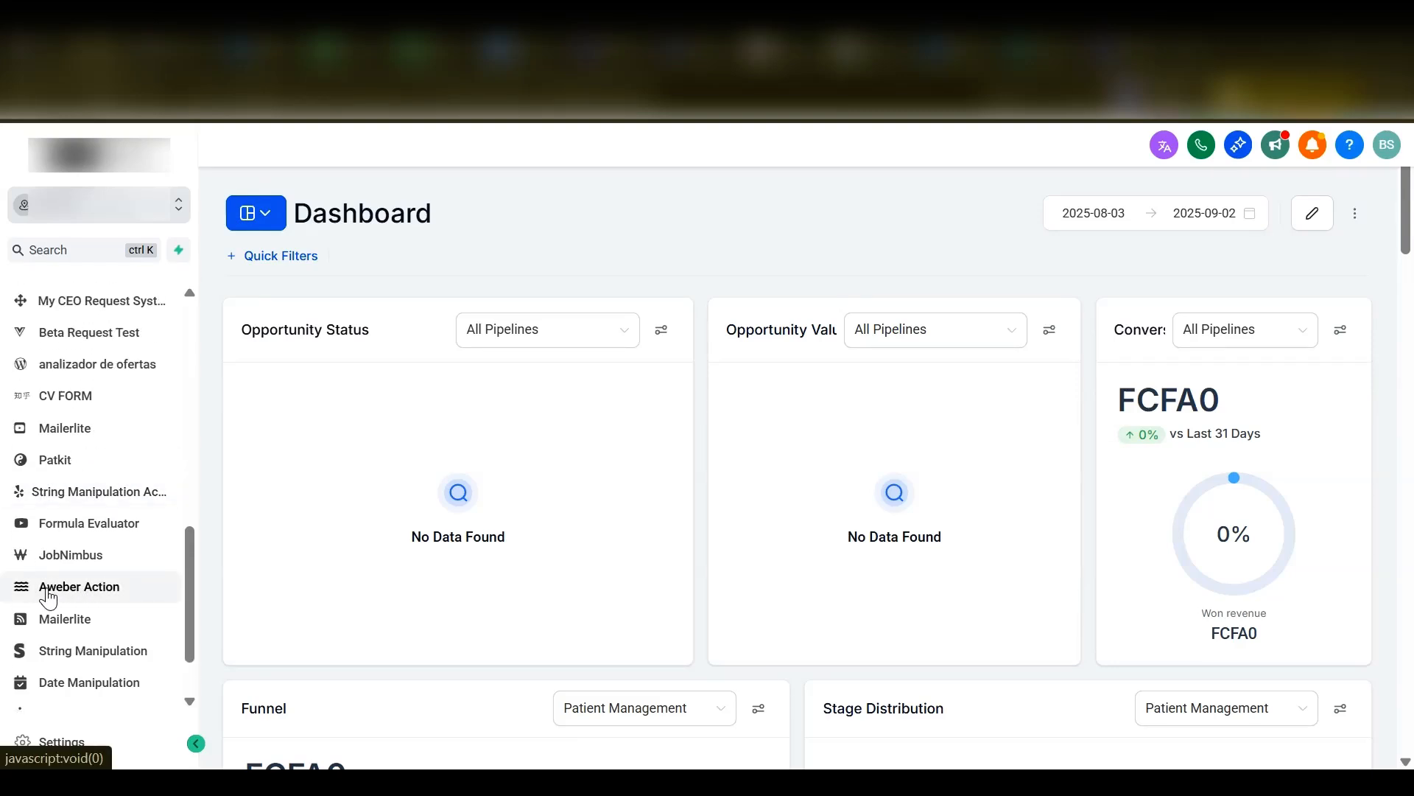
left_click(92, 593)
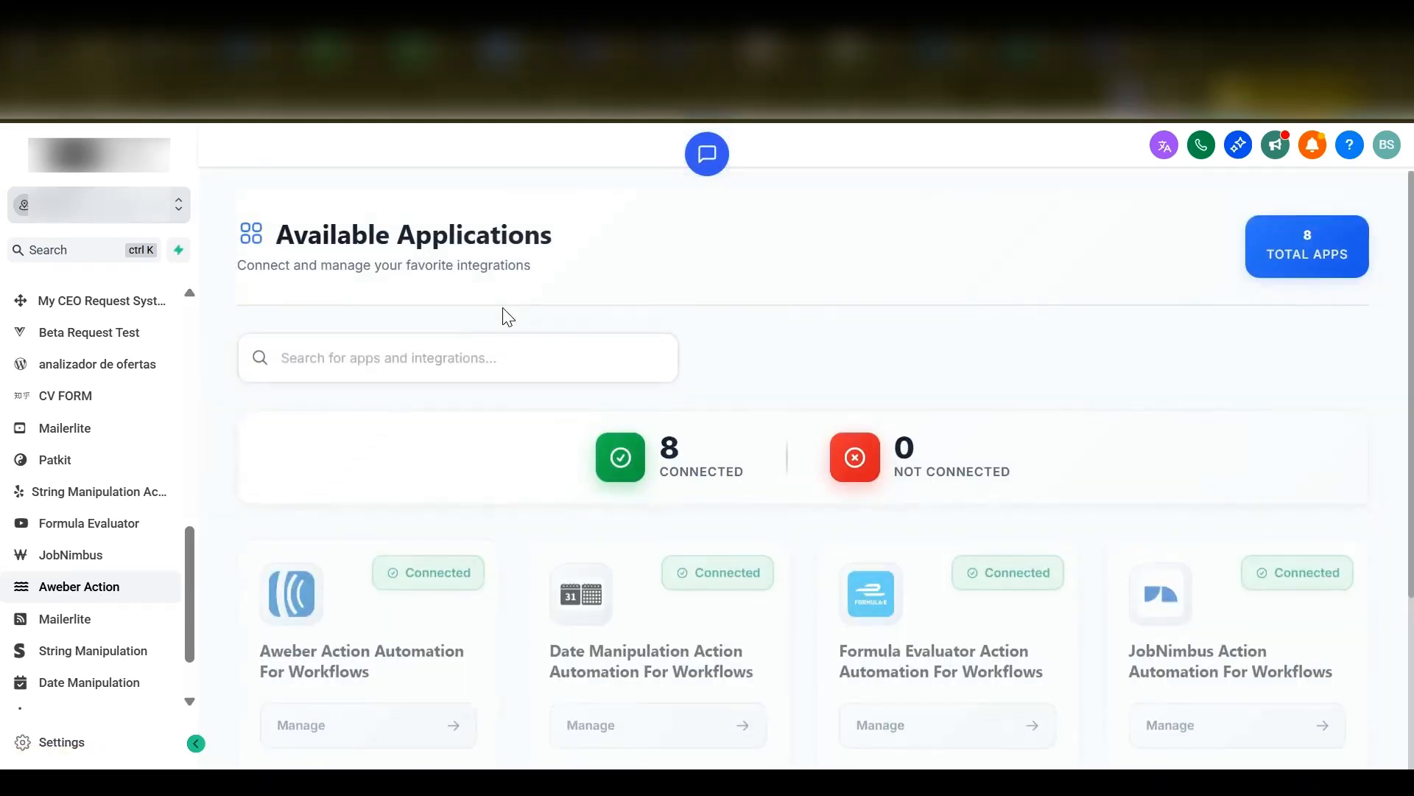
- Open the management page of the Aweber Action Automation For Workflows app
scroll(803, 404, "down", 2)
scroll(803, 404, "down", 1)
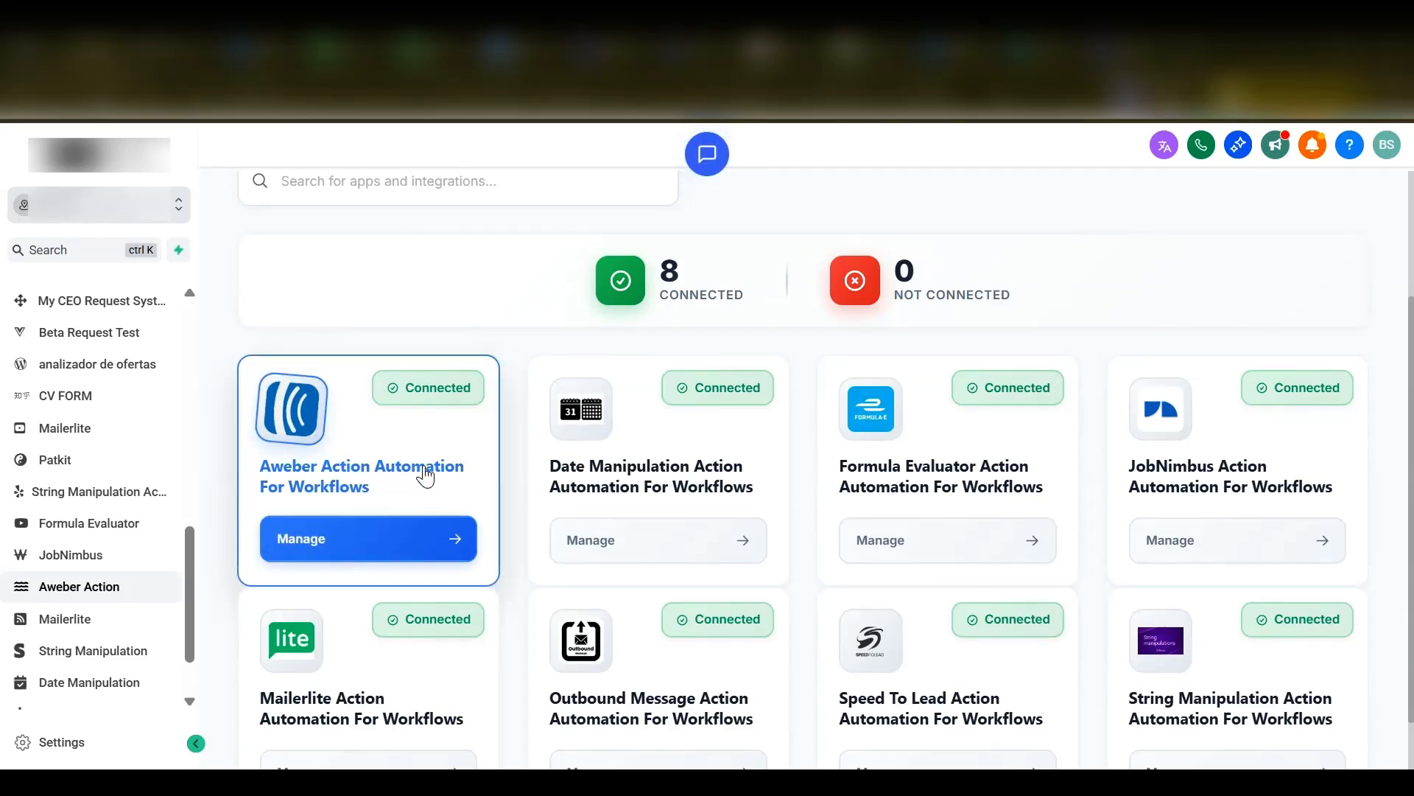
left_click(416, 535)
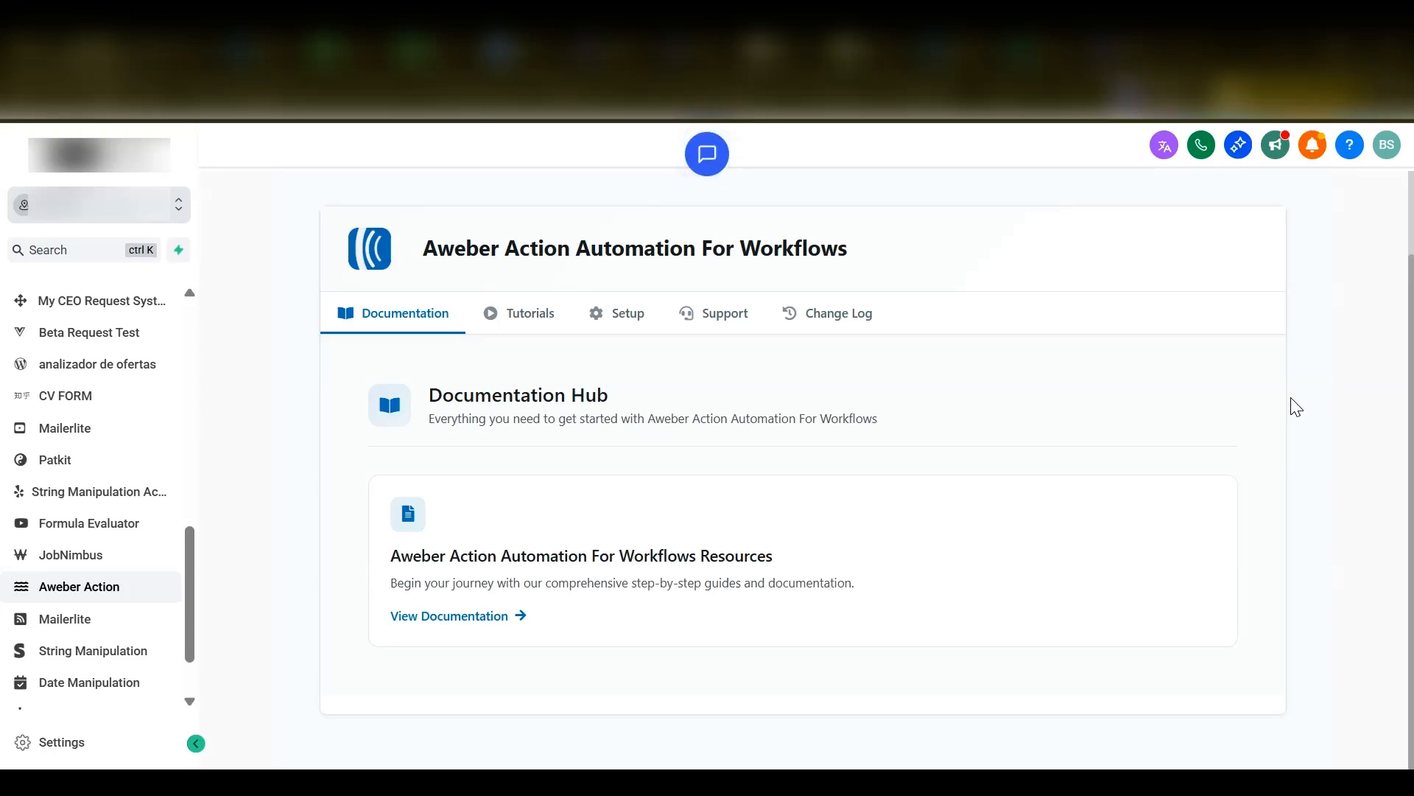
- Look through the app's video tutorials and open its Setup & Configuration section
left_click(520, 325)
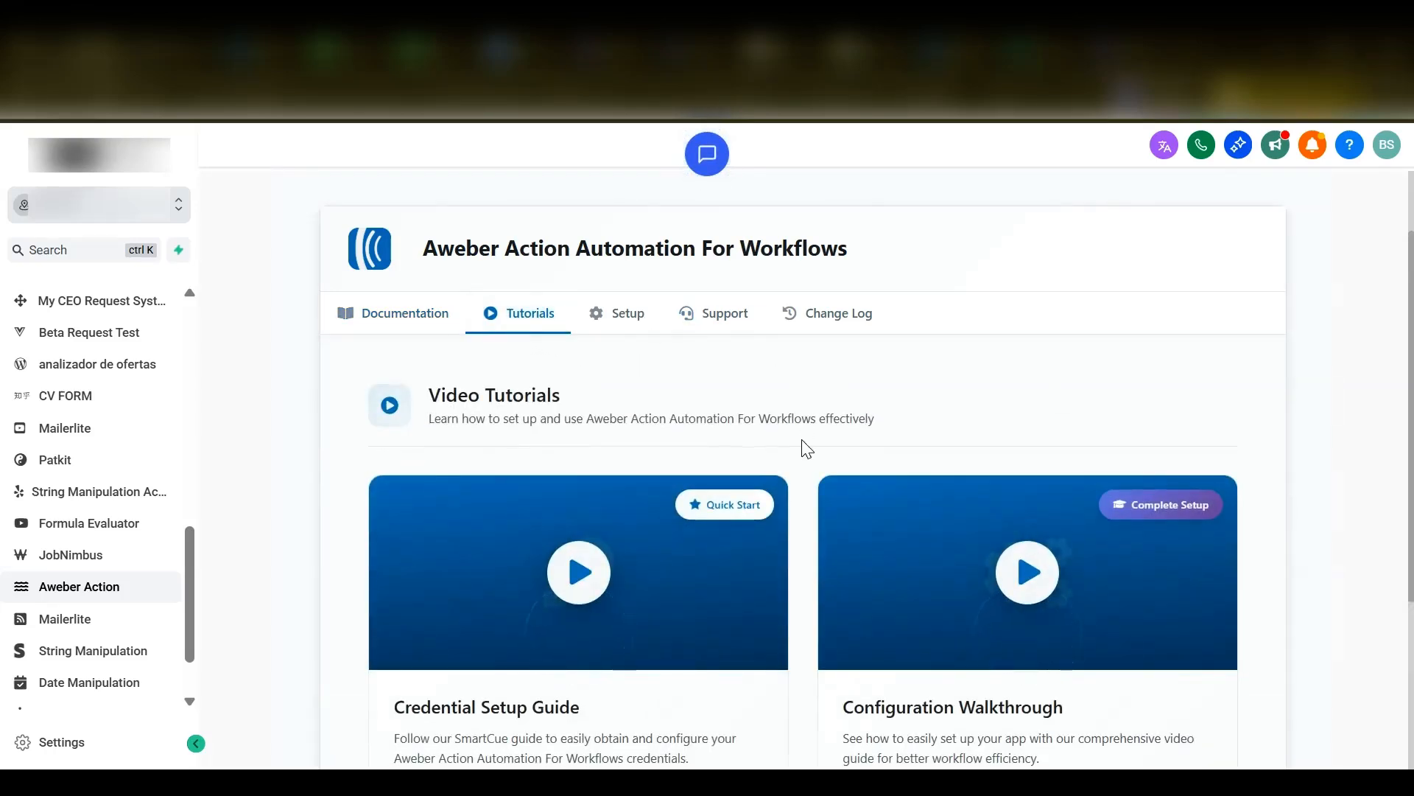
scroll(803, 467, "down", 1)
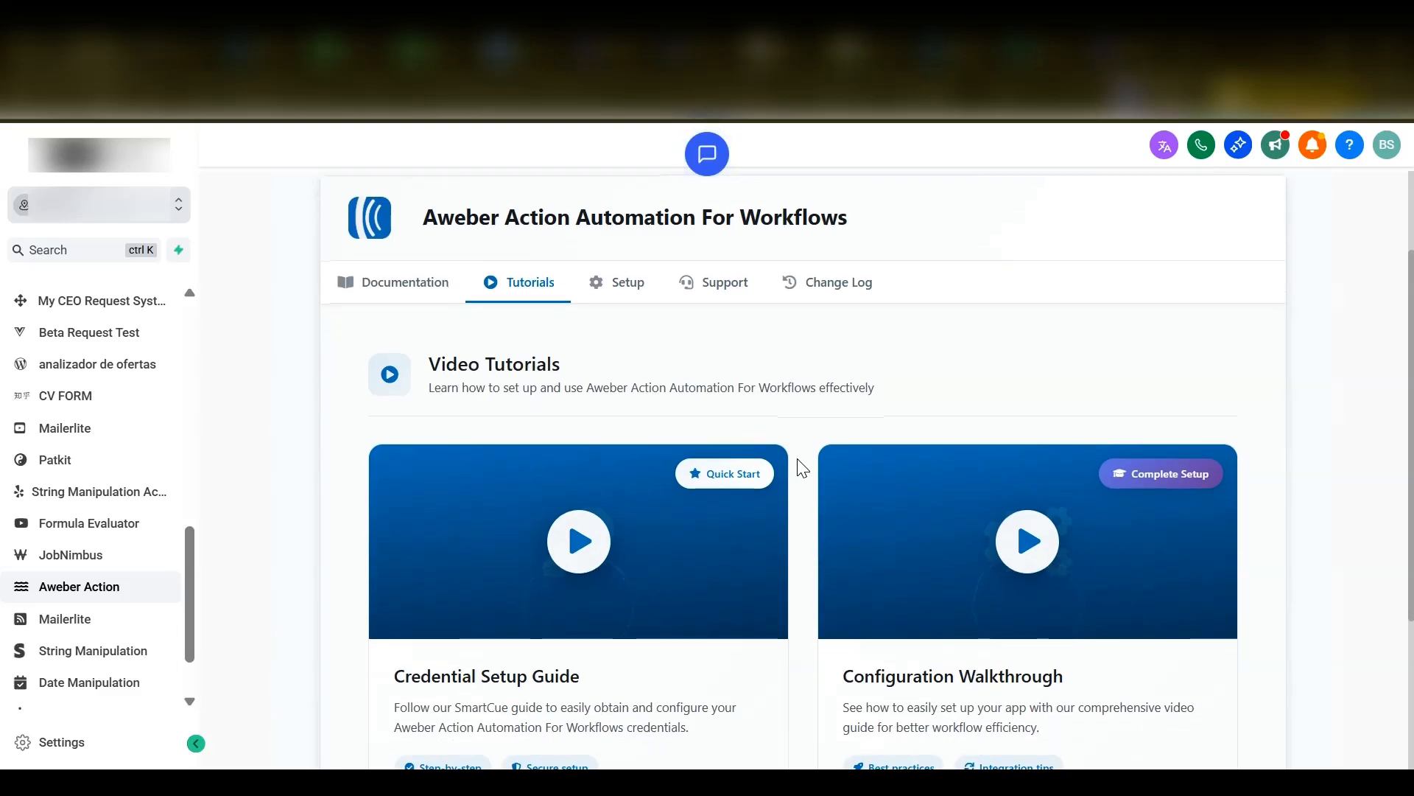
scroll(803, 468, "down", 1)
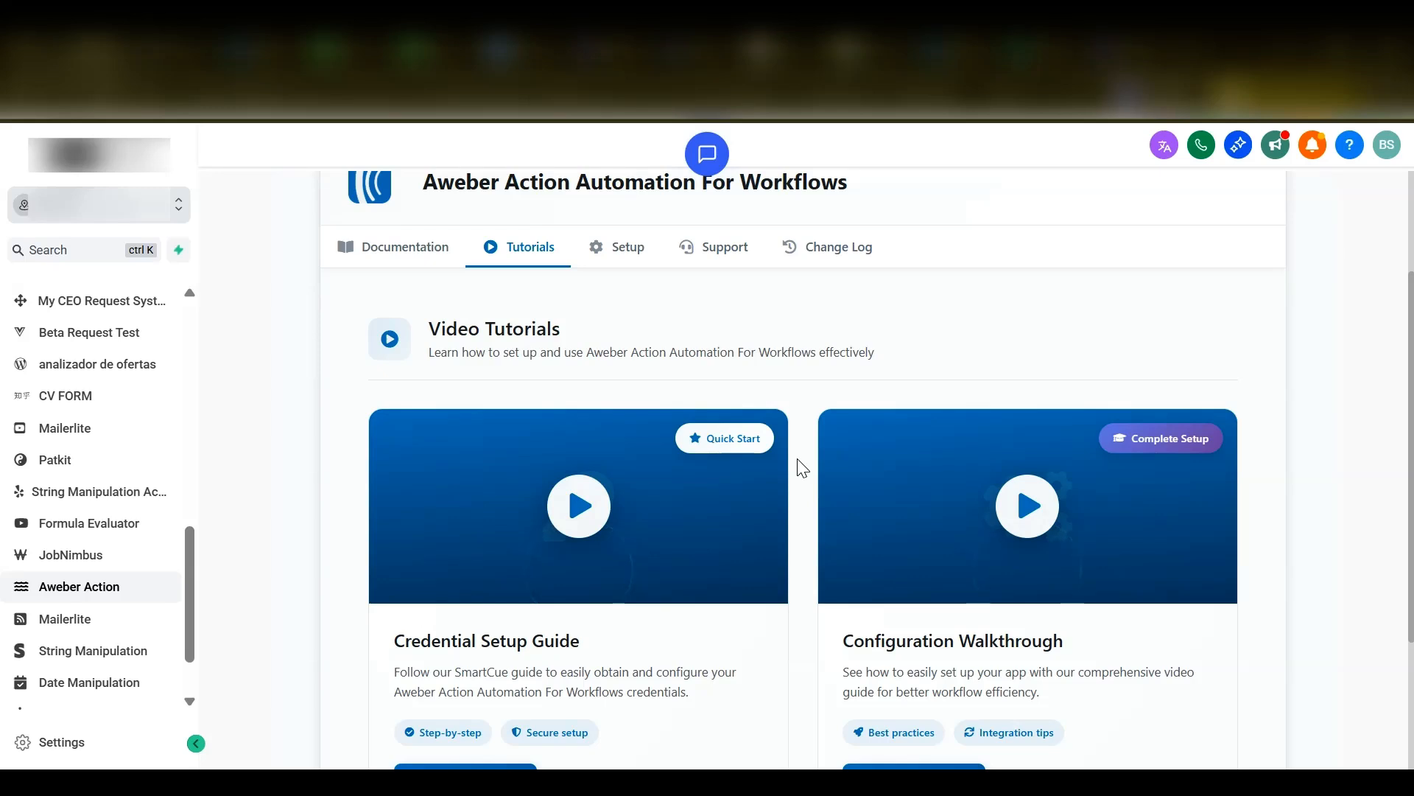
scroll(803, 468, "up", 2)
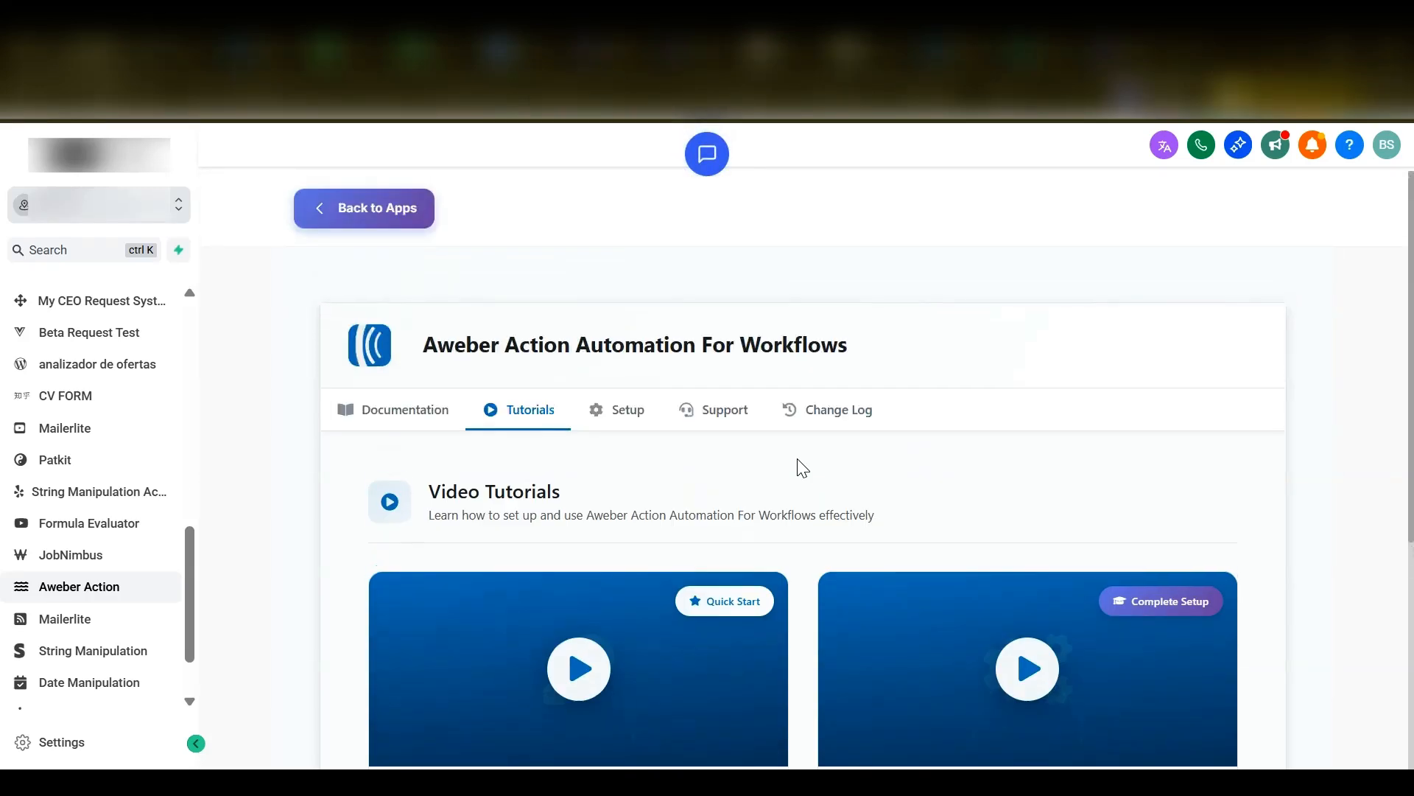
left_click(602, 410)
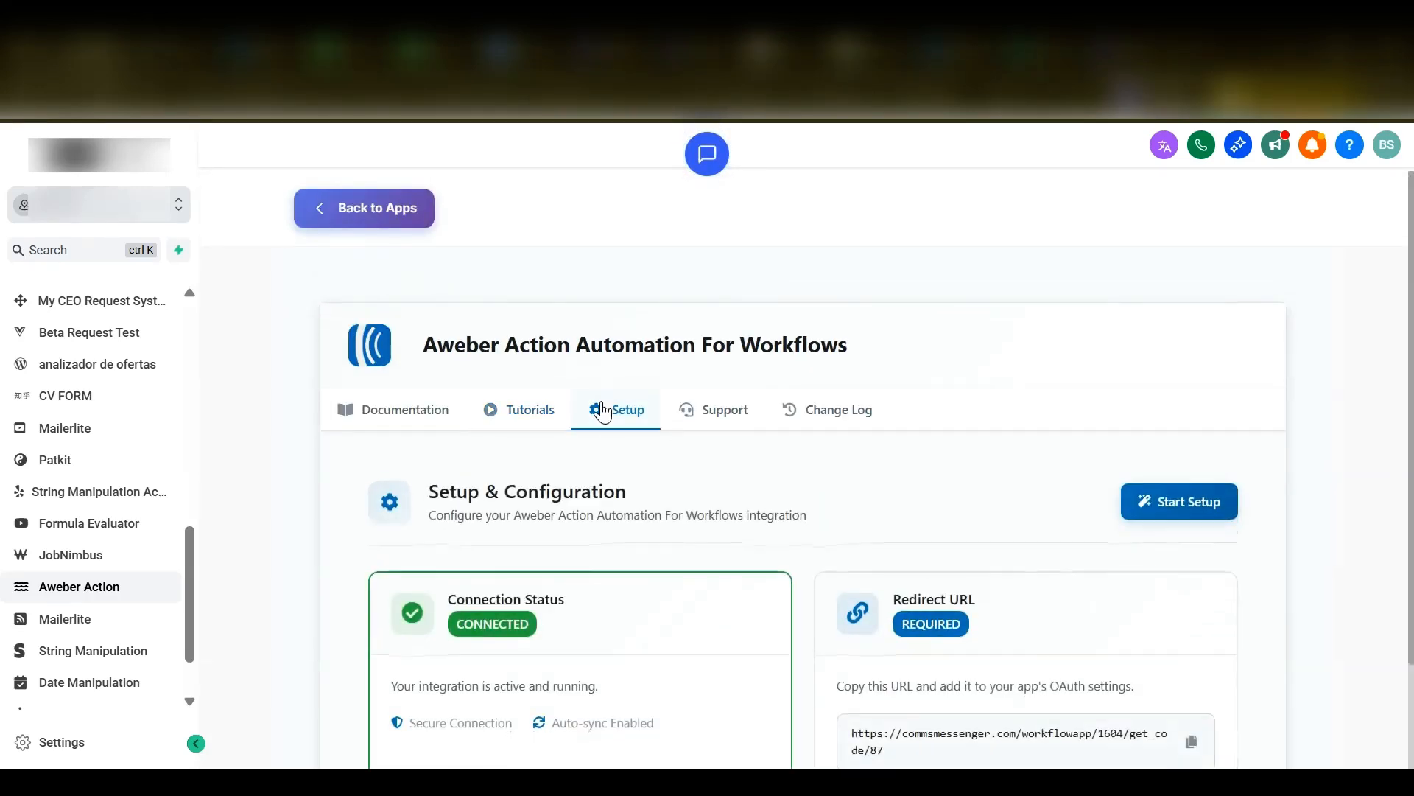
- Open the integration's configuration form, and switch to the My Apps page on the AWeber API site
scroll(1318, 434, "down", 2)
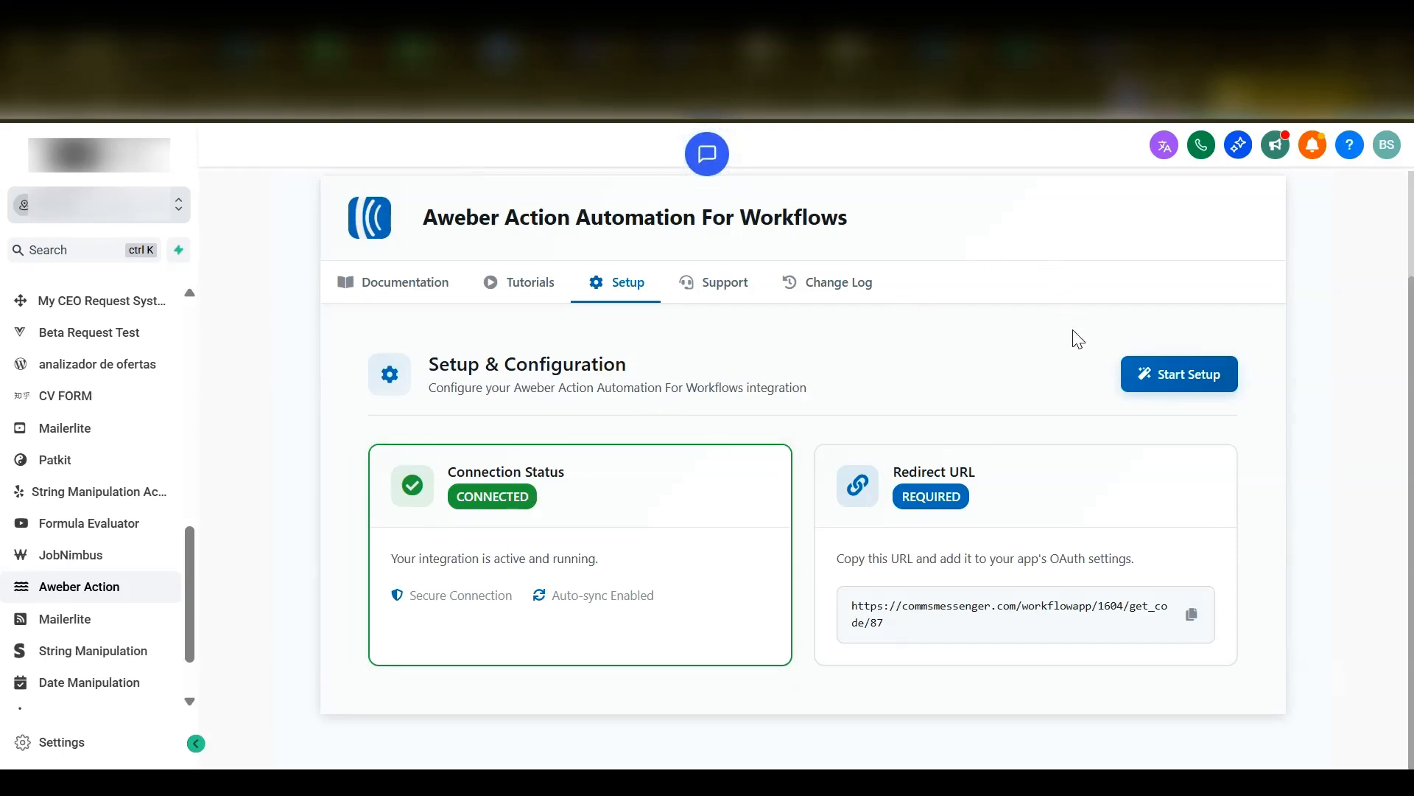
left_click(1185, 377)
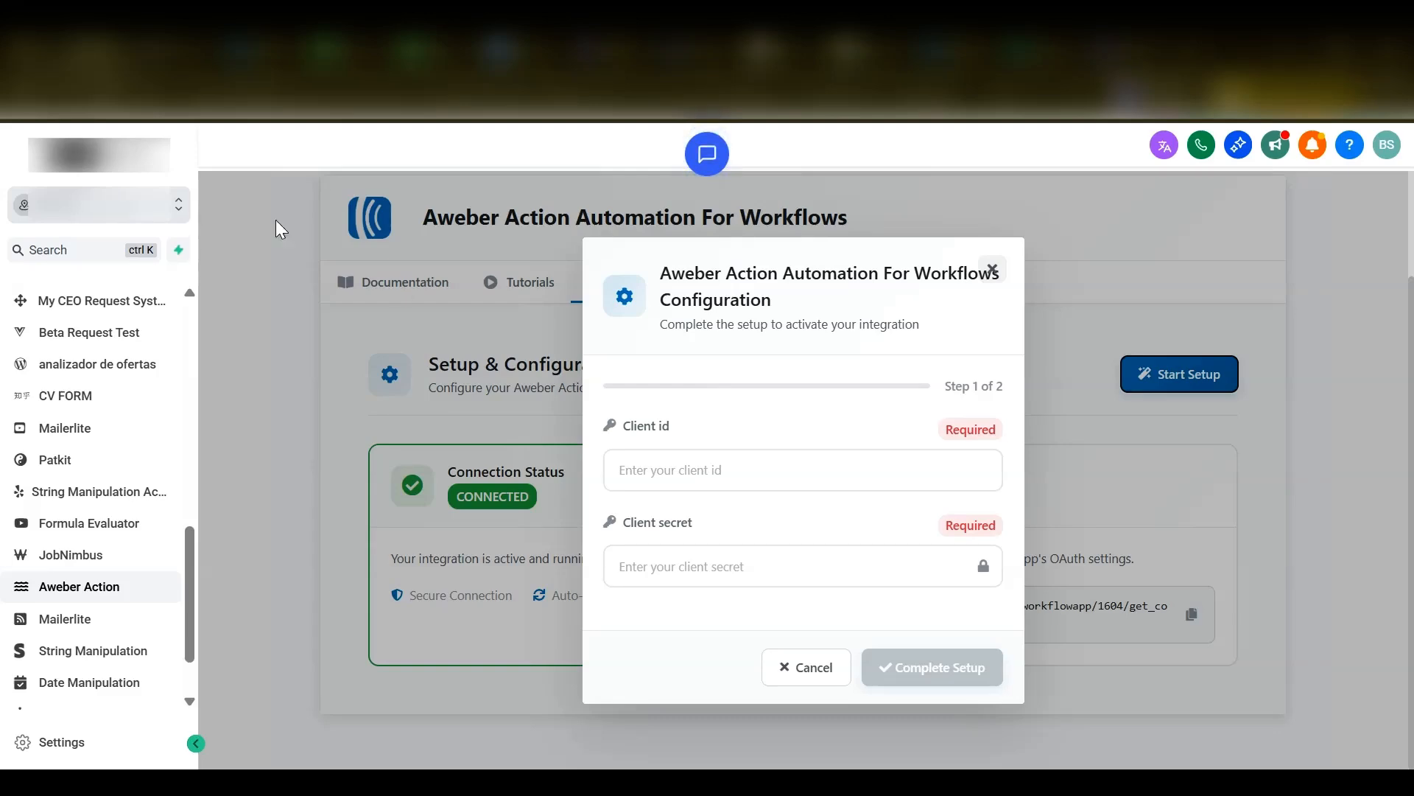
left_click(250, 50)
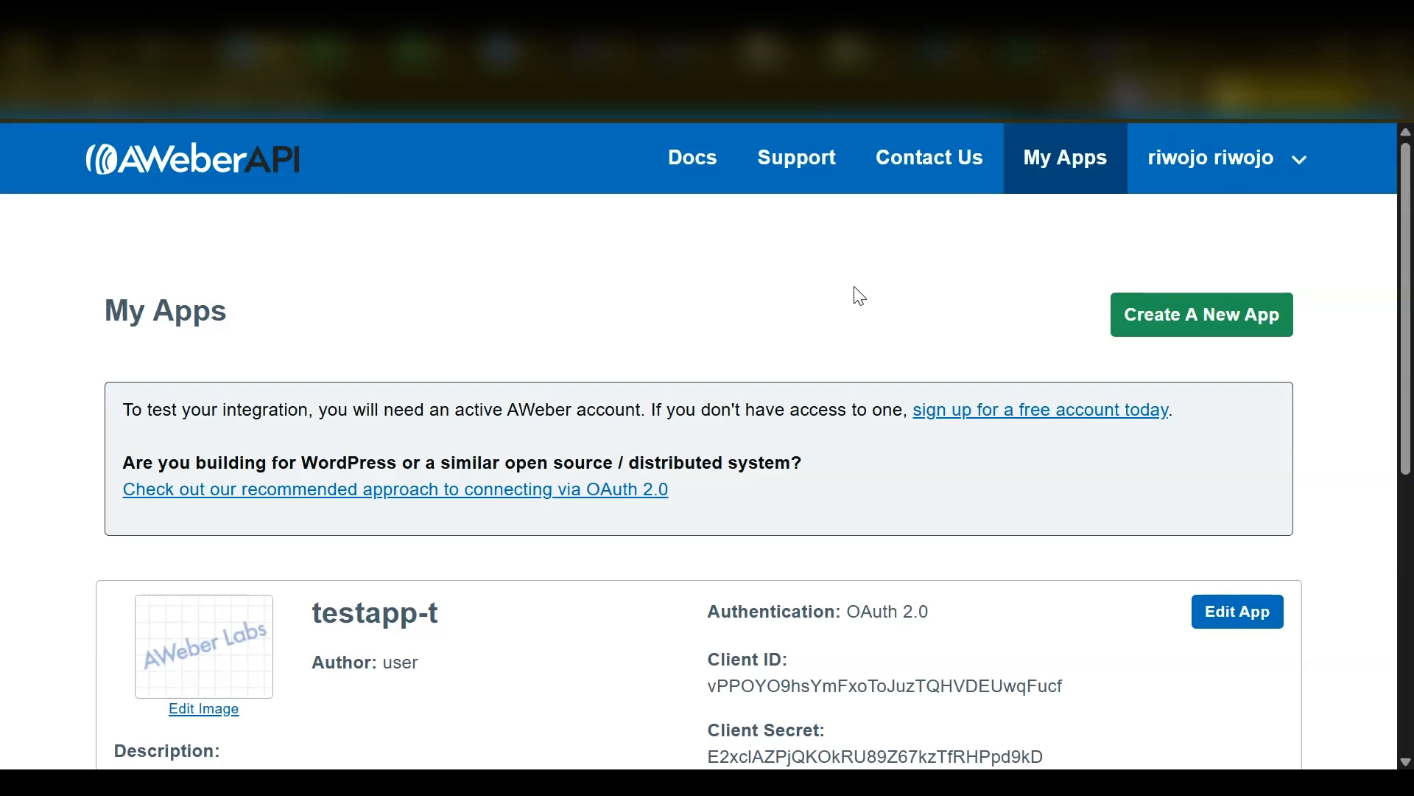
left_click(1181, 321)
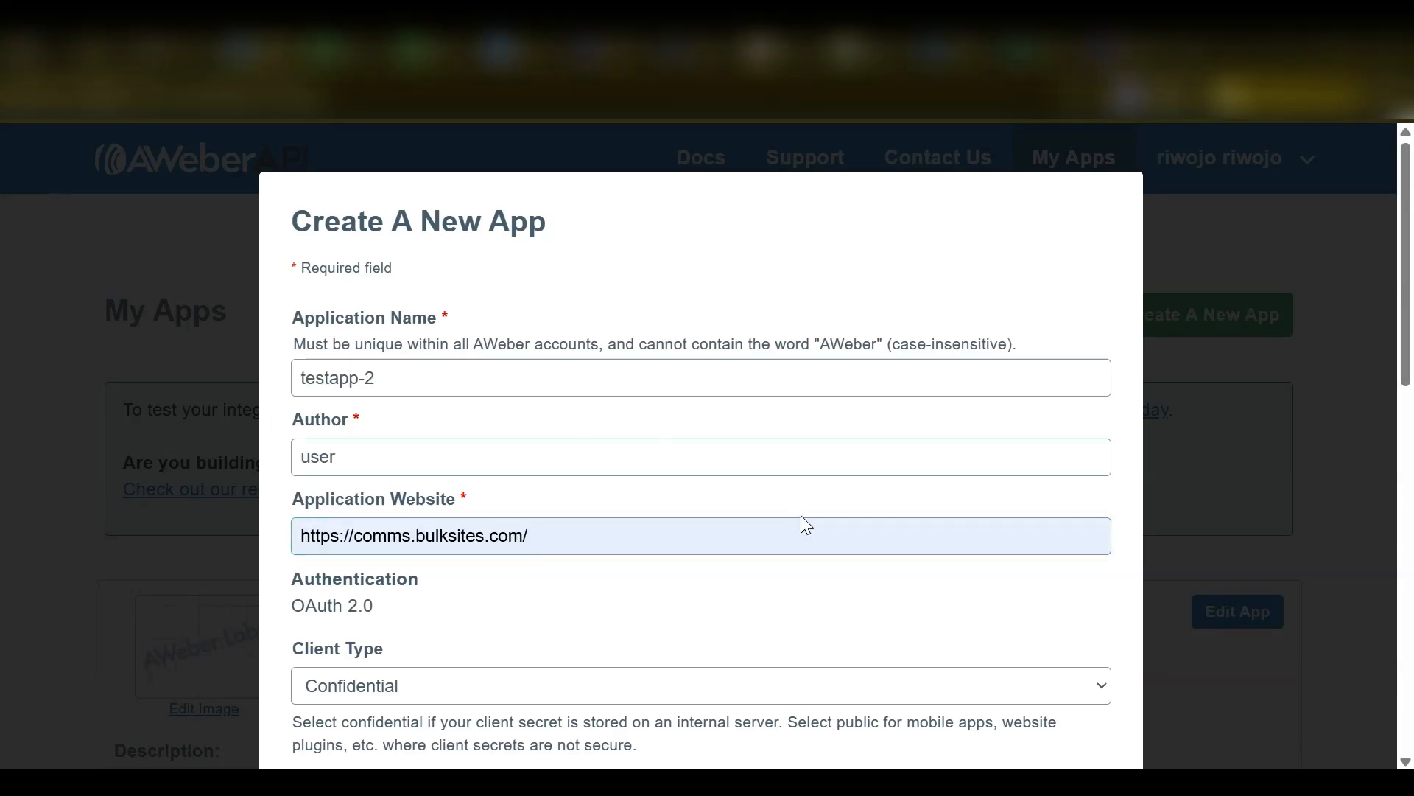
scroll(802, 520, "down", 2)
scroll(806, 525, "down", 3)
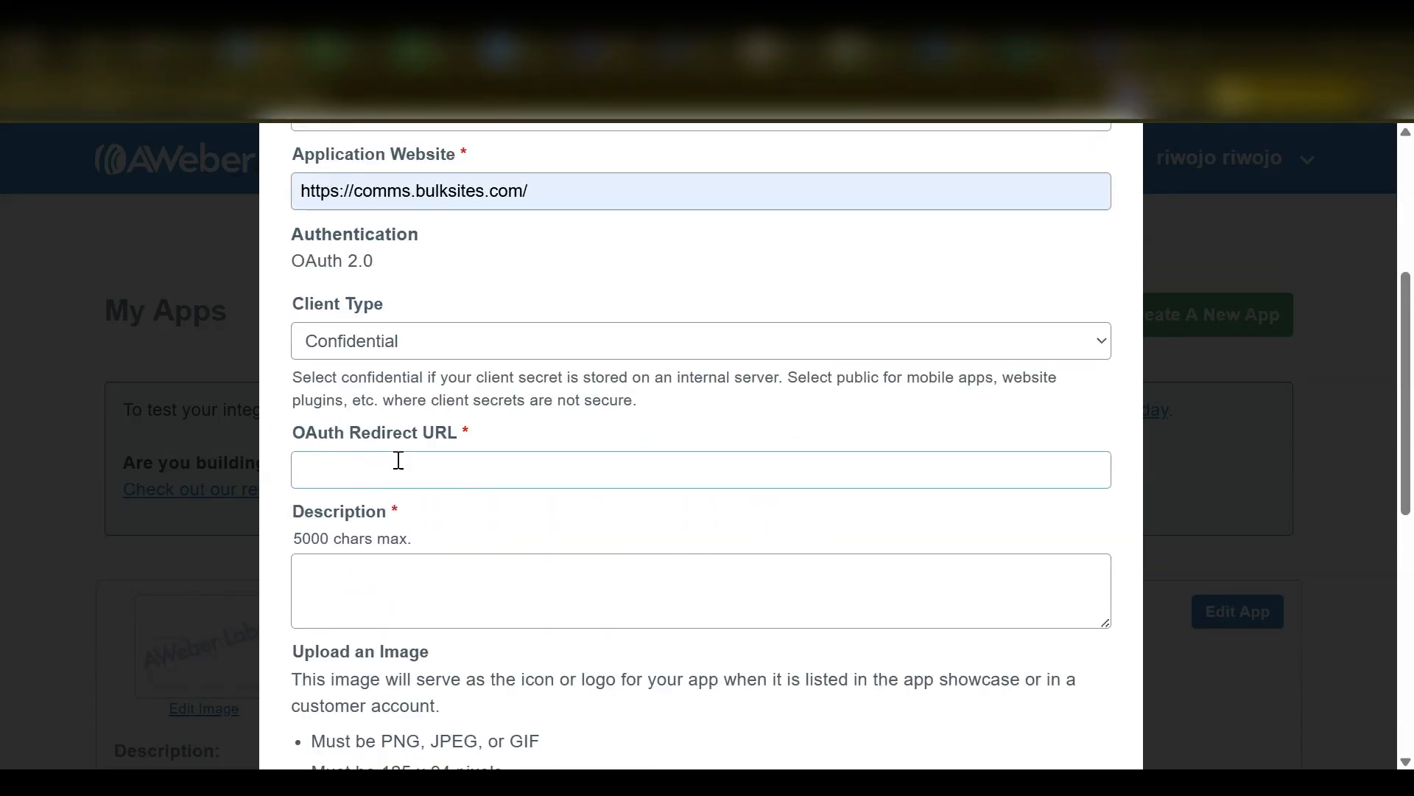
- Copy the redirect URL from the Aweber Action app's Setup & Configuration section into the new AWeber app's OAuth Redirect URL
left_click(319, 434)
left_click(86, 46)
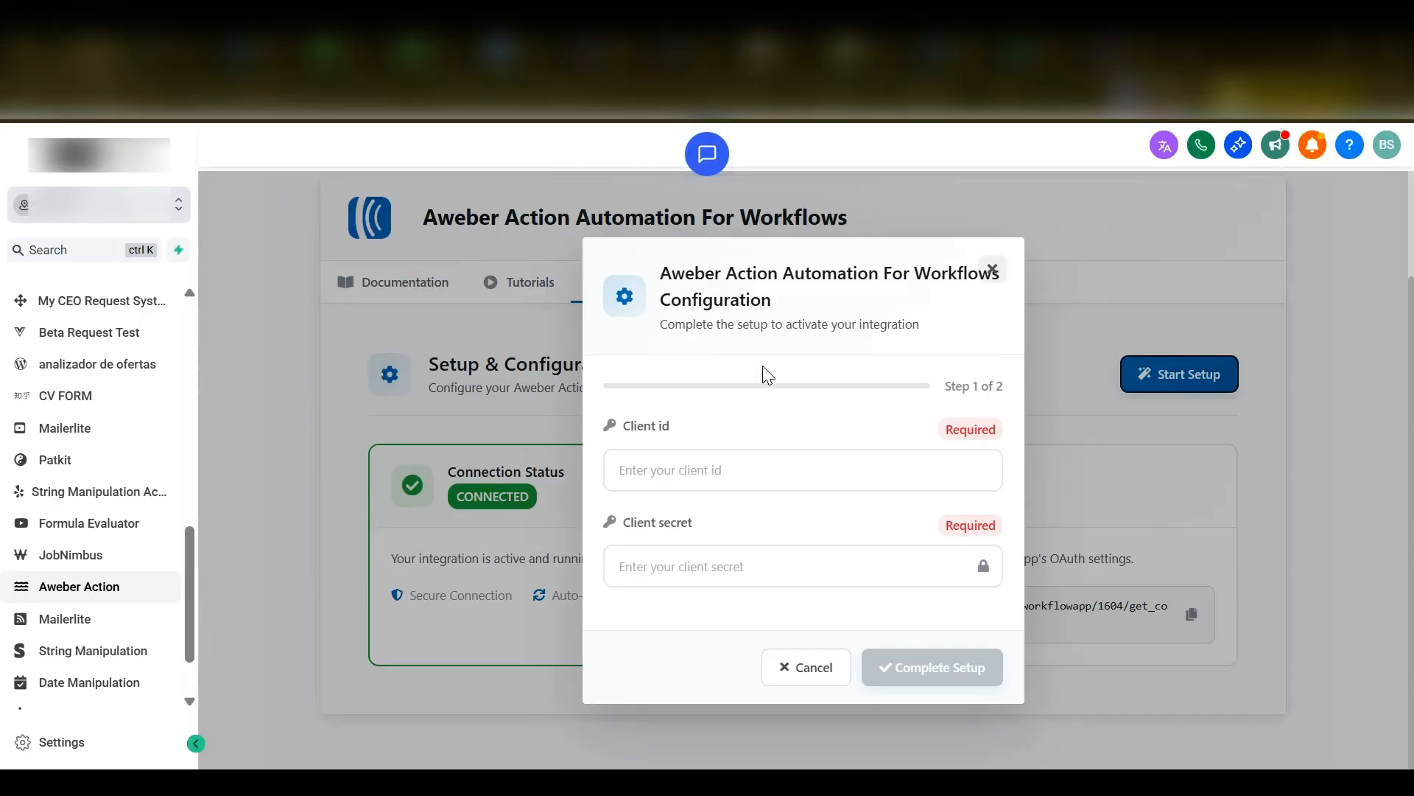
left_click(993, 269)
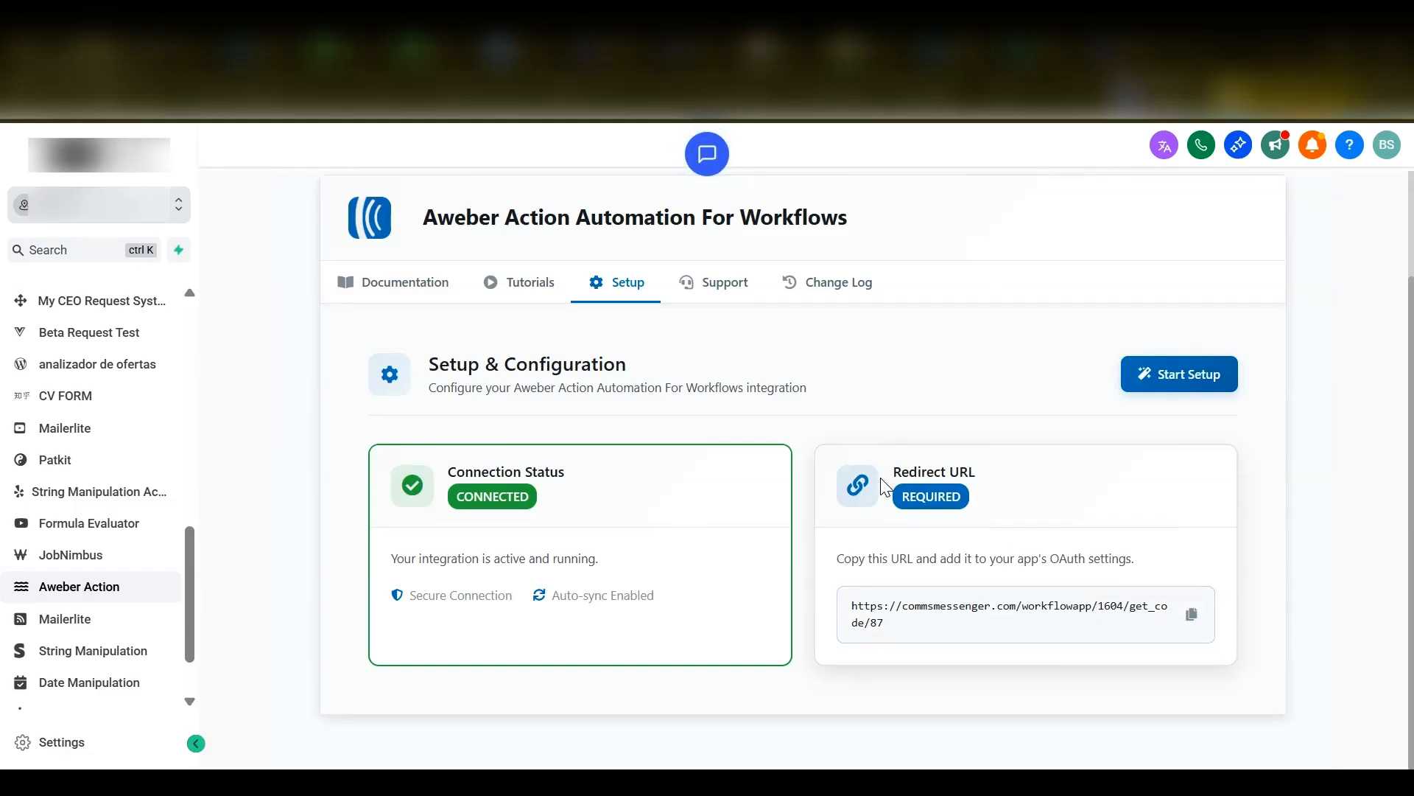
left_click(1192, 615)
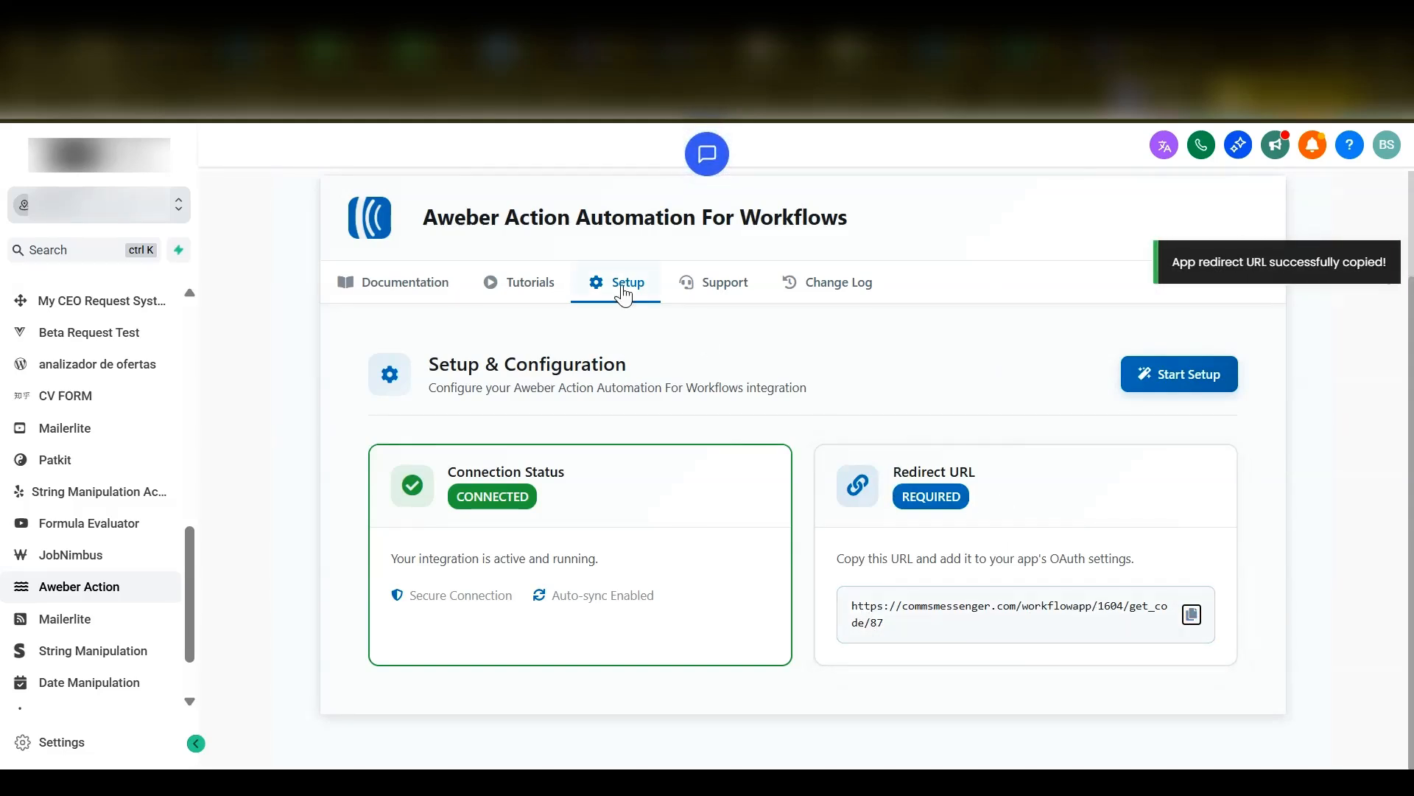
left_click(264, 48)
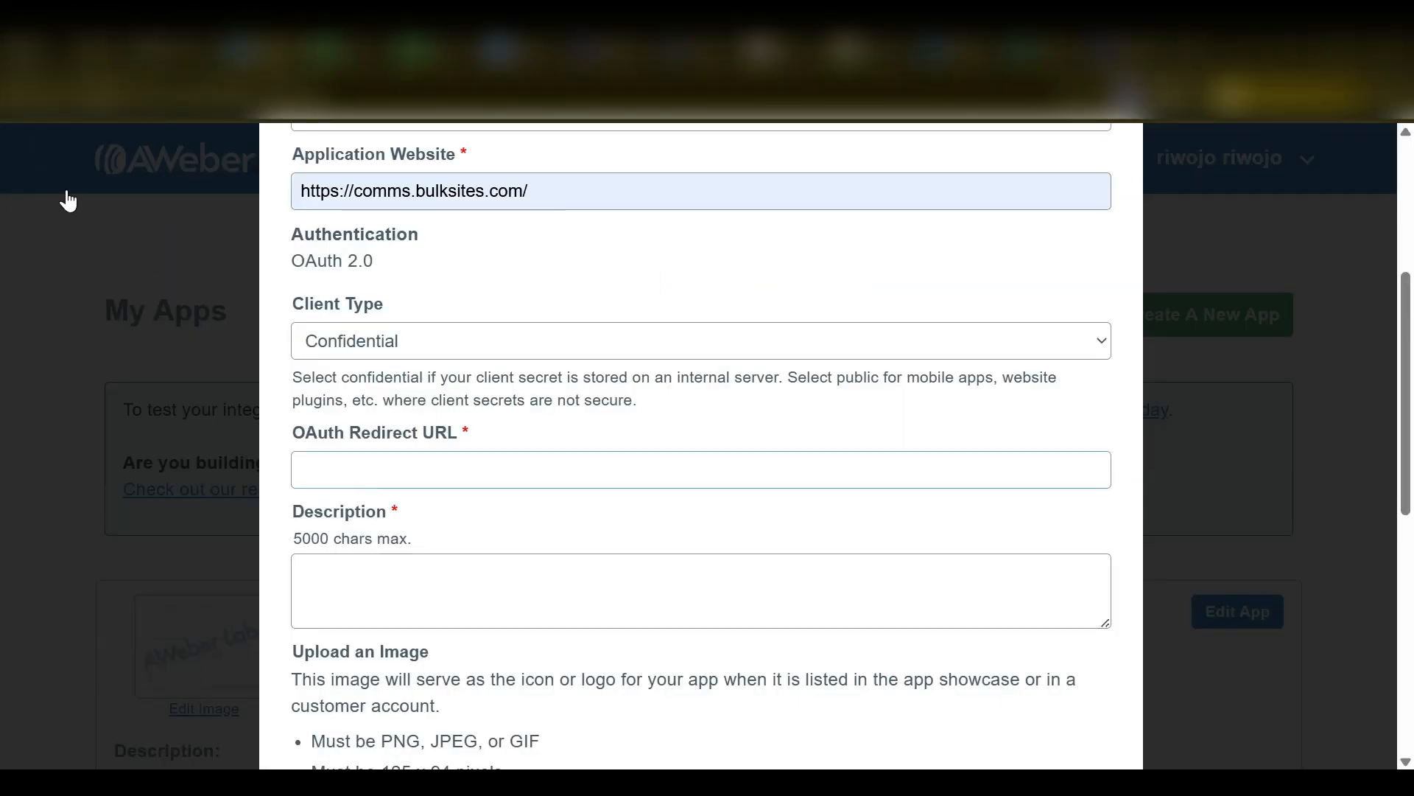
key("ctrl+v")
- Enter "brief description" as the AWeber app's description and create the app
scroll(515, 520, "down", 2)
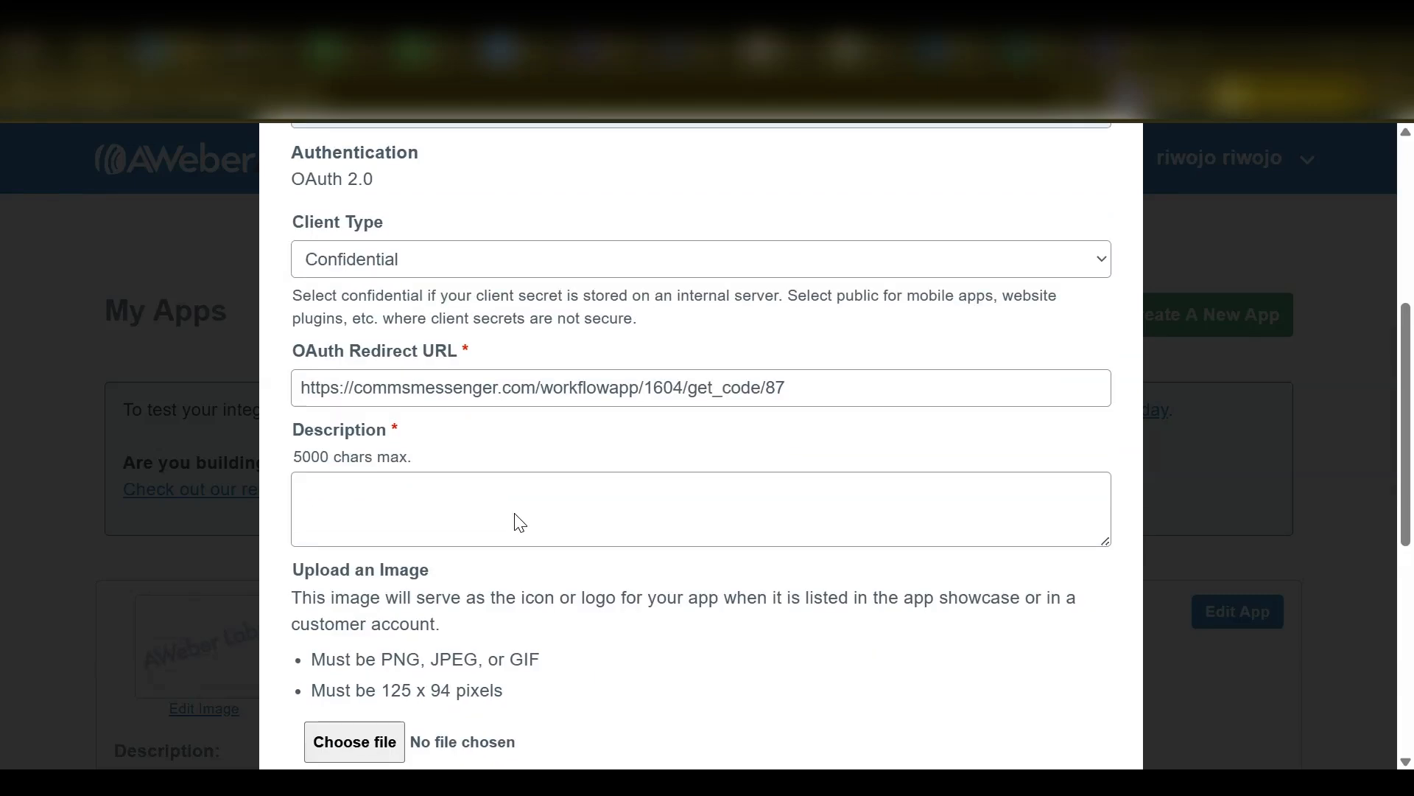
left_click(418, 435)
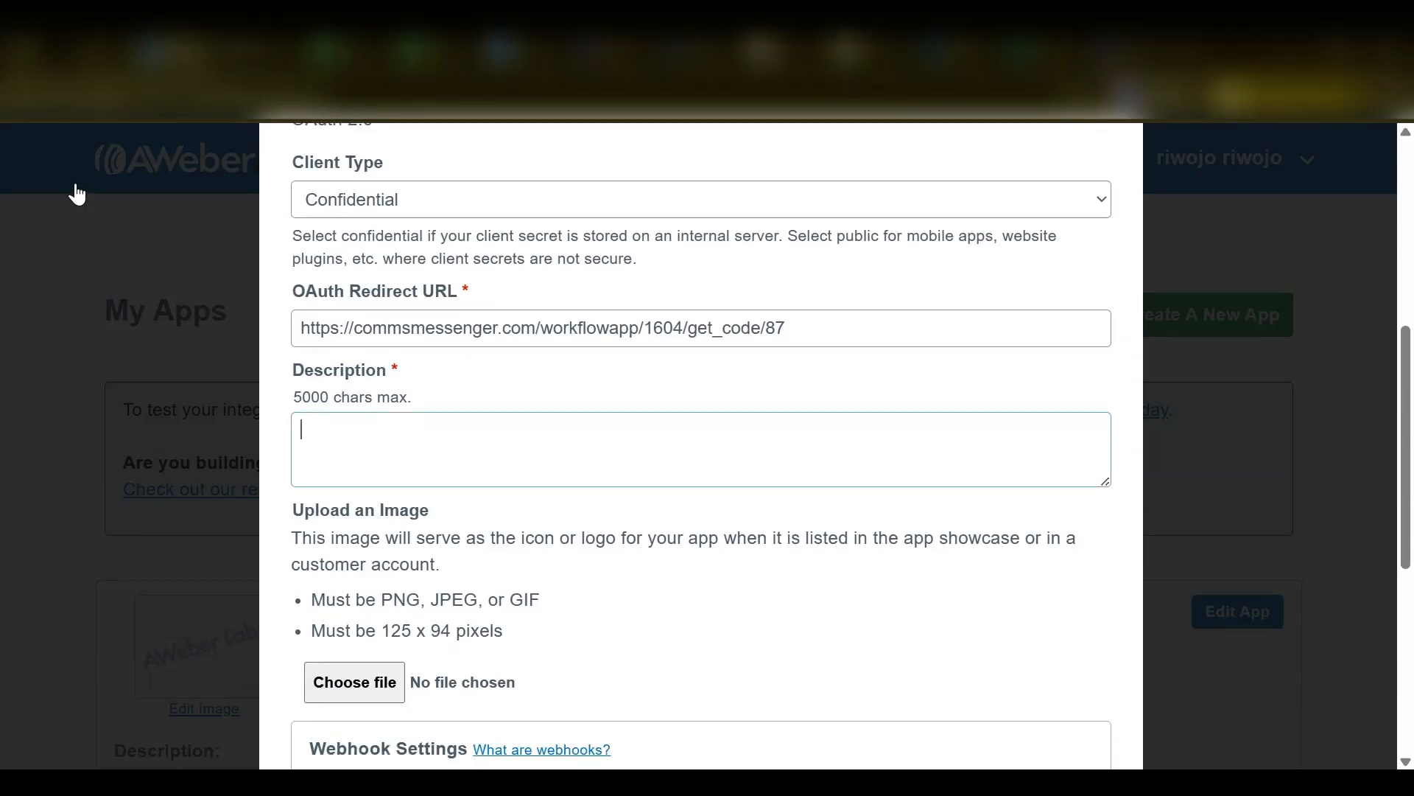
key("ctrl+v")
scroll(818, 521, "down", 2)
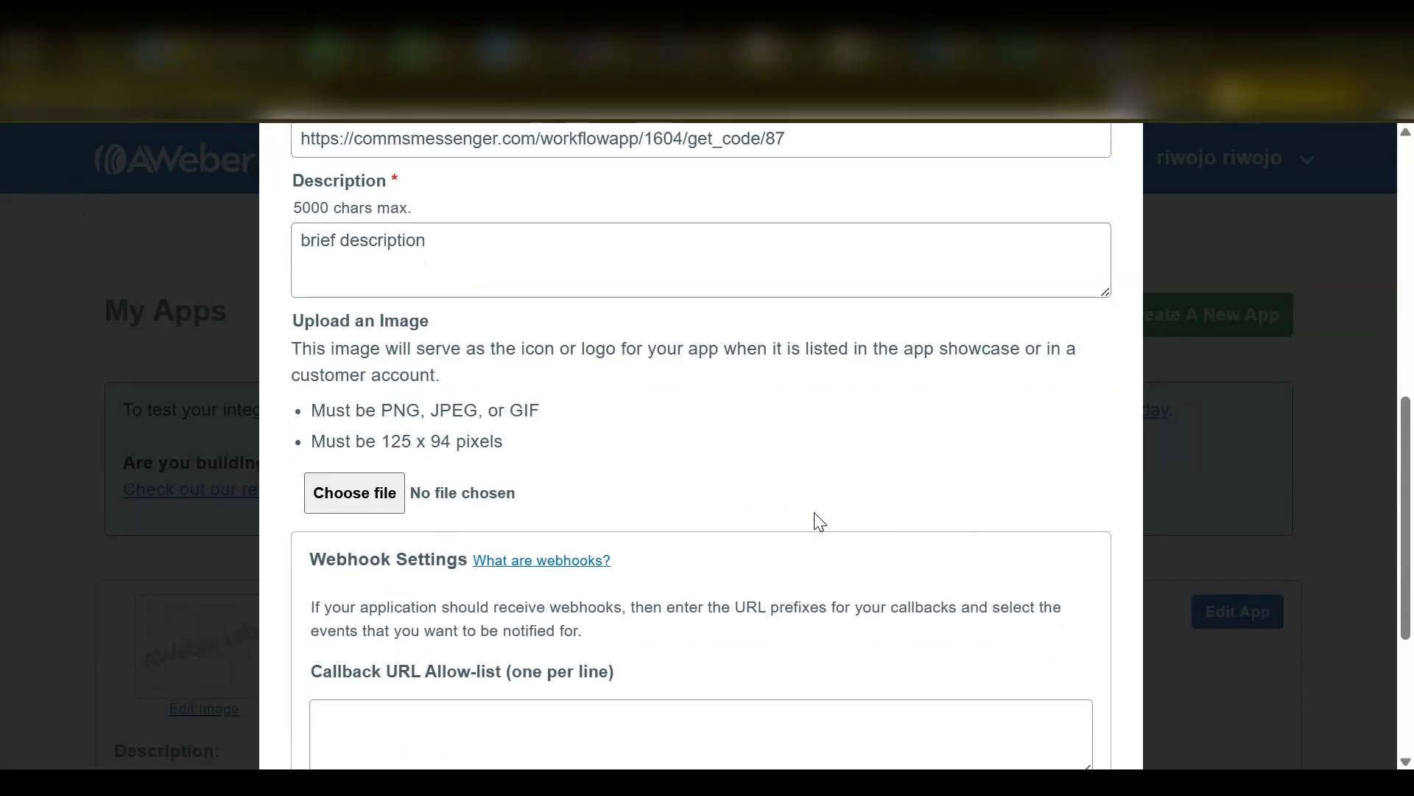
scroll(819, 520, "down", 3)
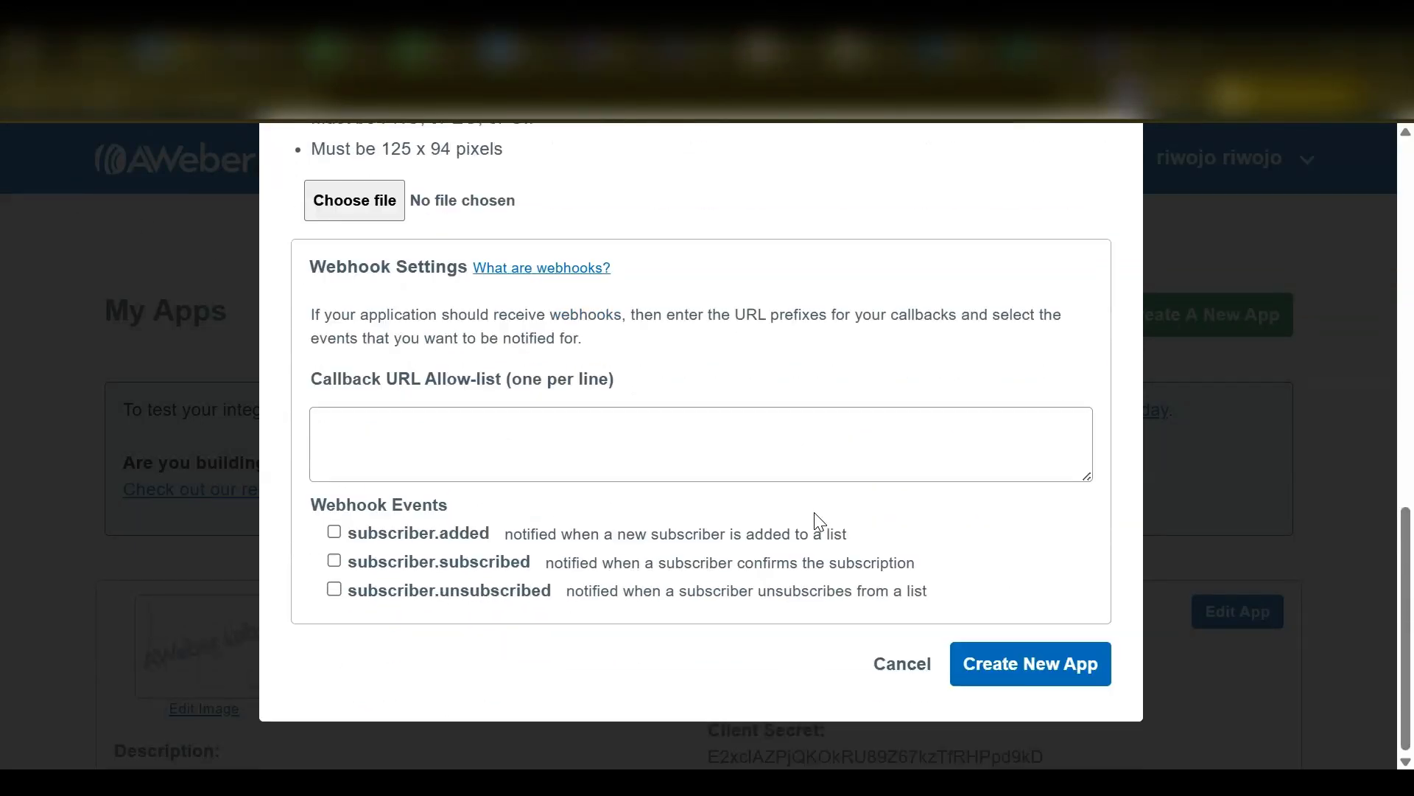
left_click(1005, 669)
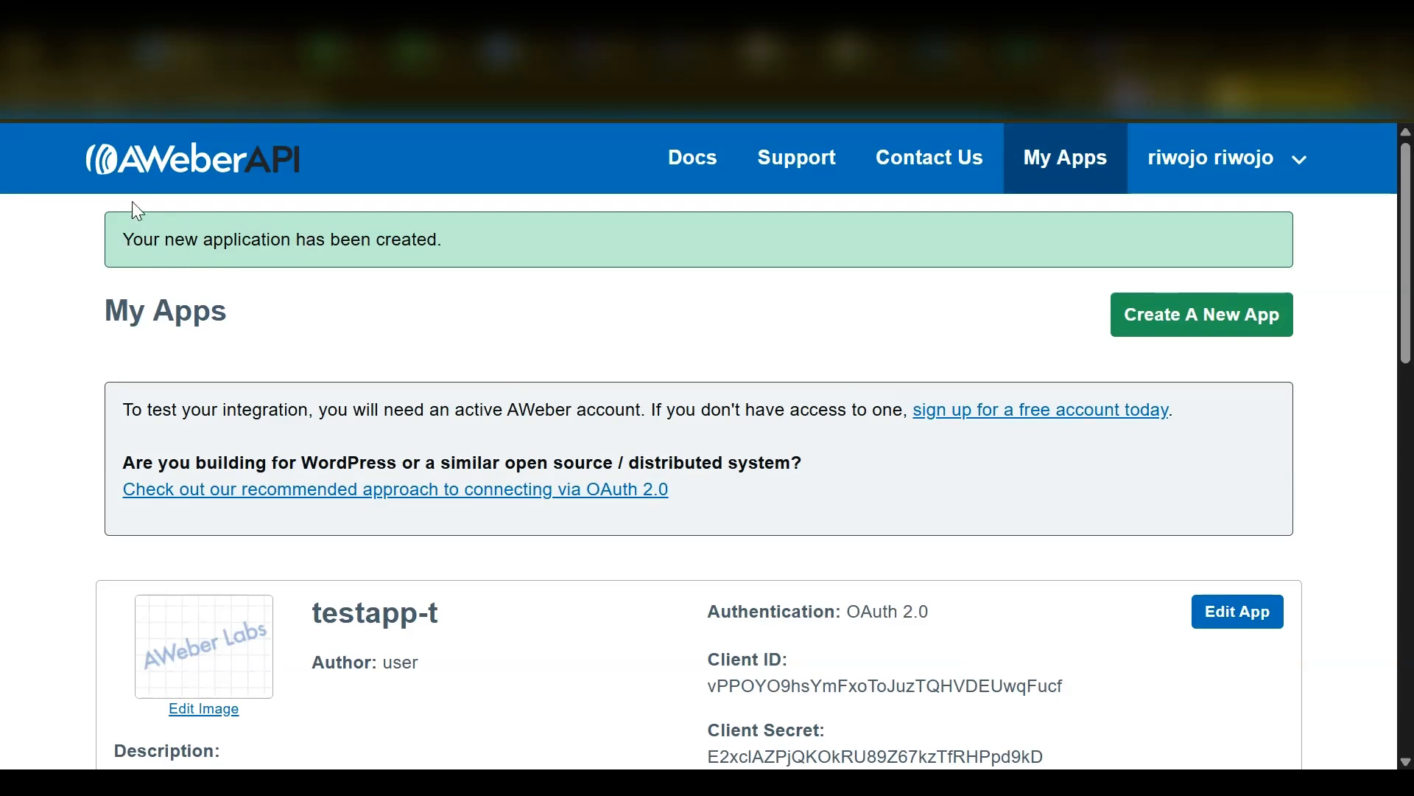
- Enter testapp-2's client ID and client secret in the Aweber Action Automation For Workflows configuration and complete the setup
scroll(73, 200, "down", 10)
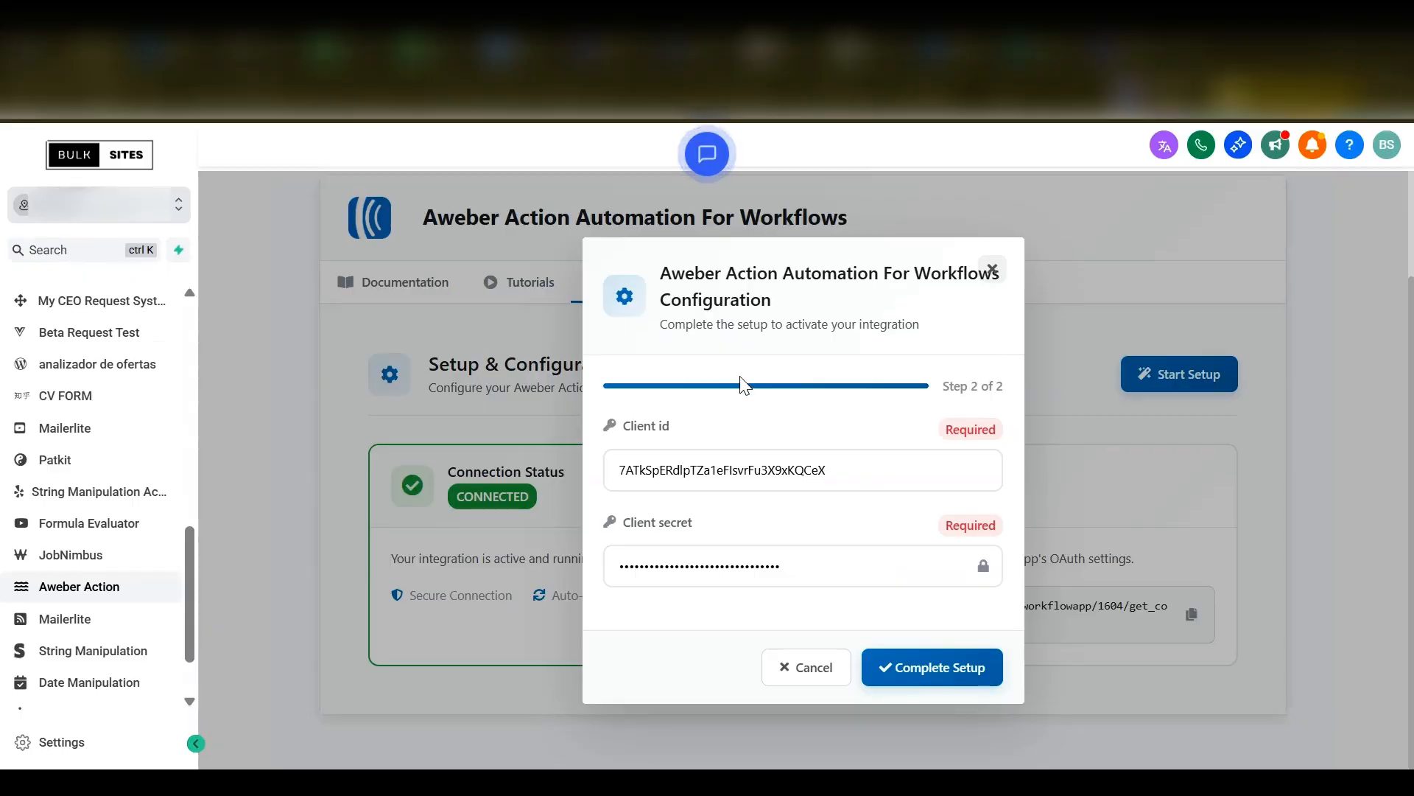
left_click(939, 670)
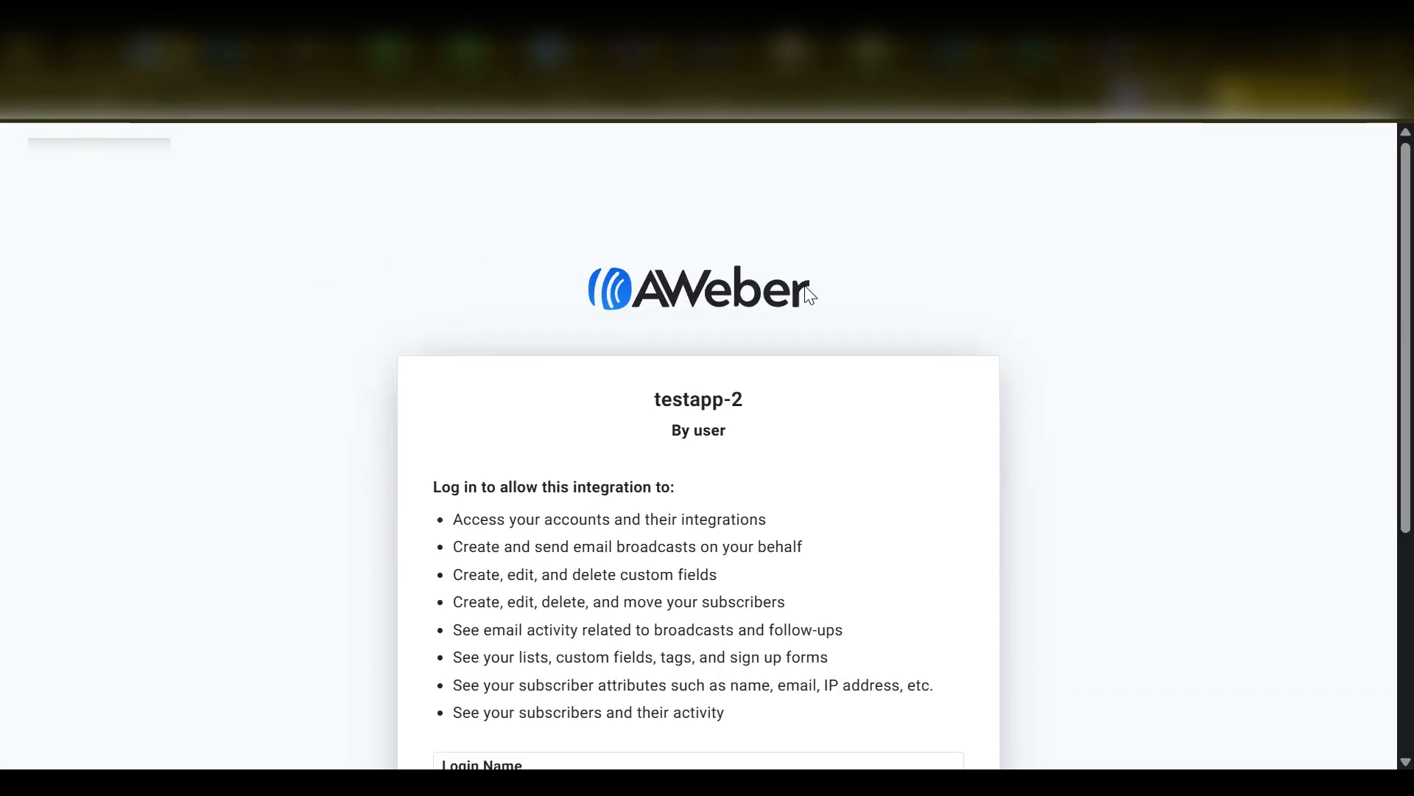
- Review the permissions requested by testapp-2 on the AWeber authorization page and allow access
scroll(1106, 380, "down", 5)
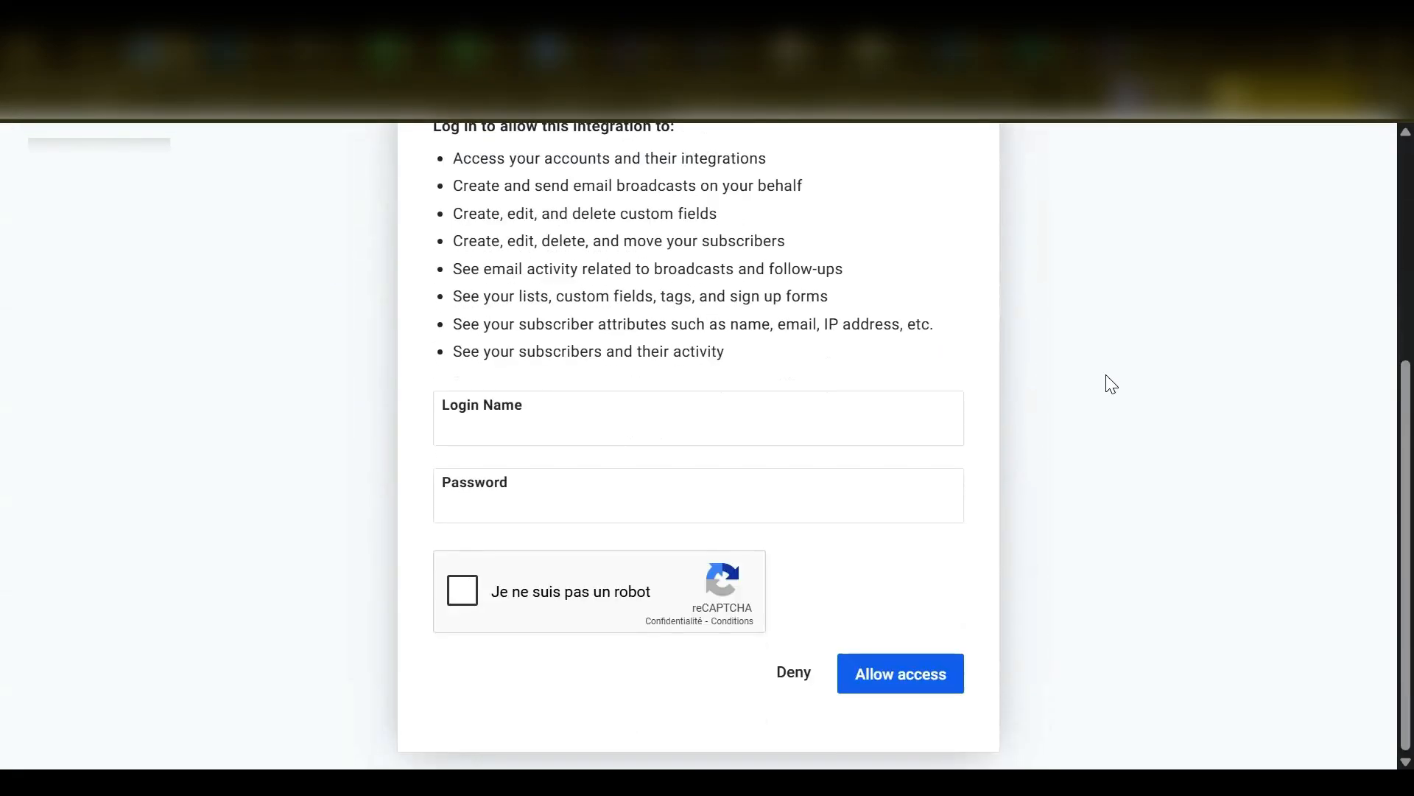
scroll(920, 323, "up", 4)
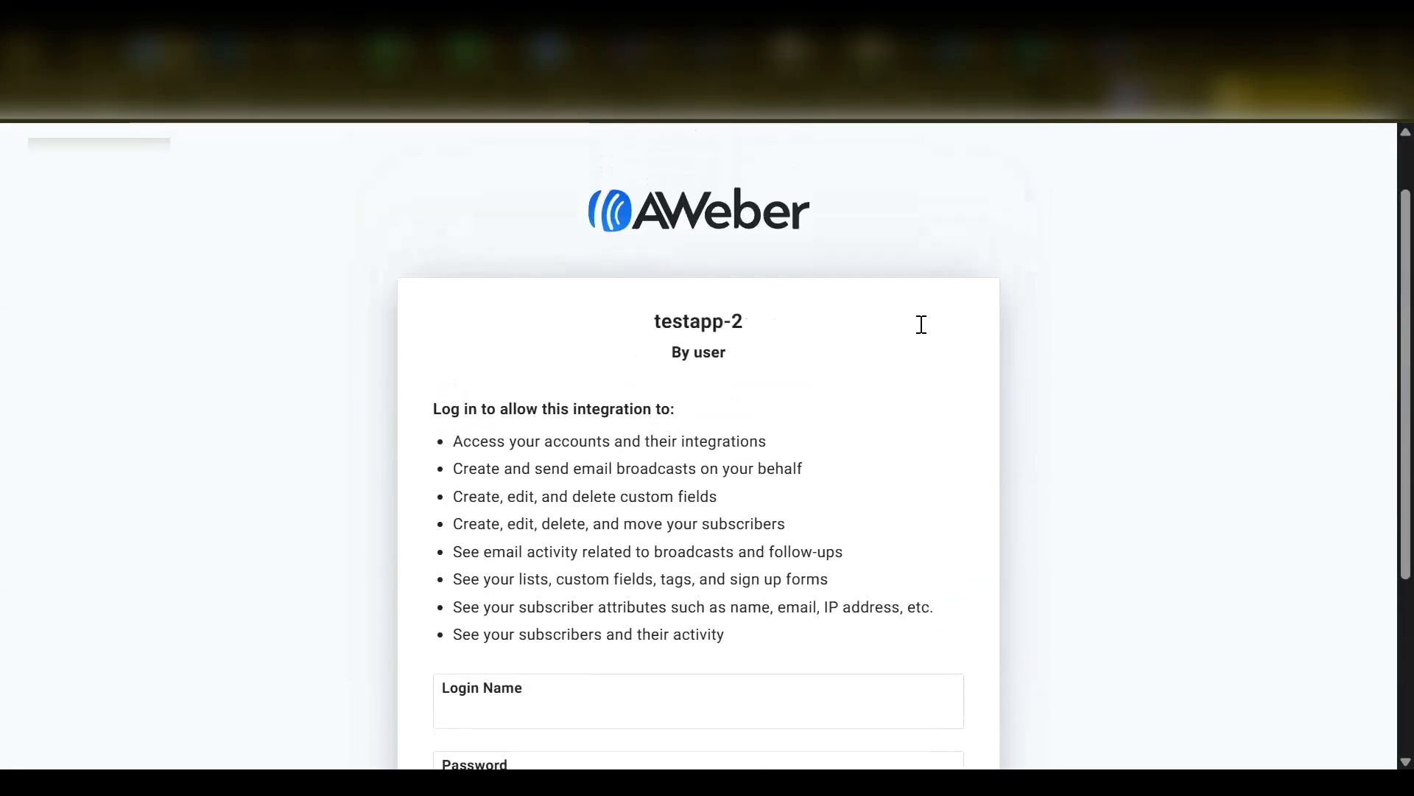
scroll(922, 324, "up", 1)
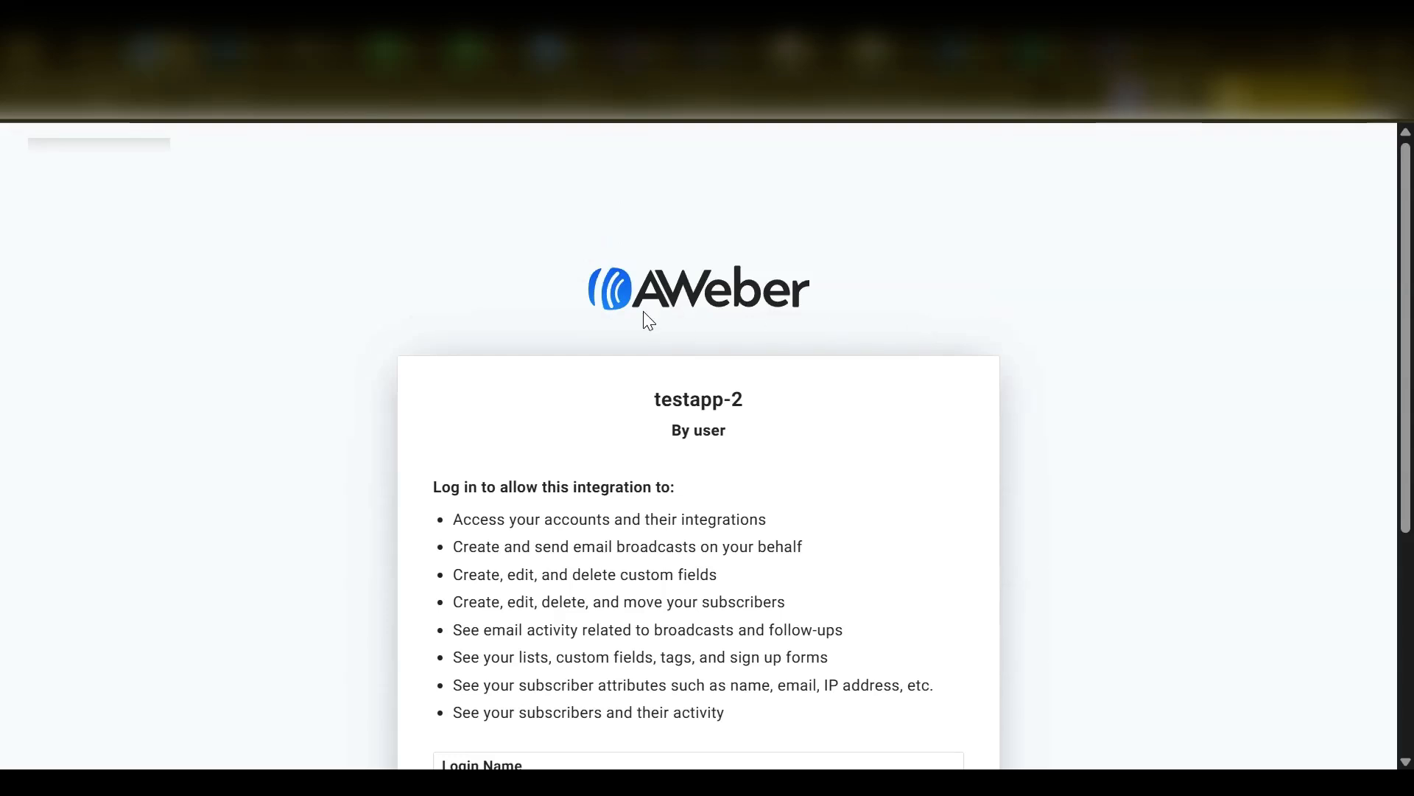
scroll(735, 376, "down", 5)
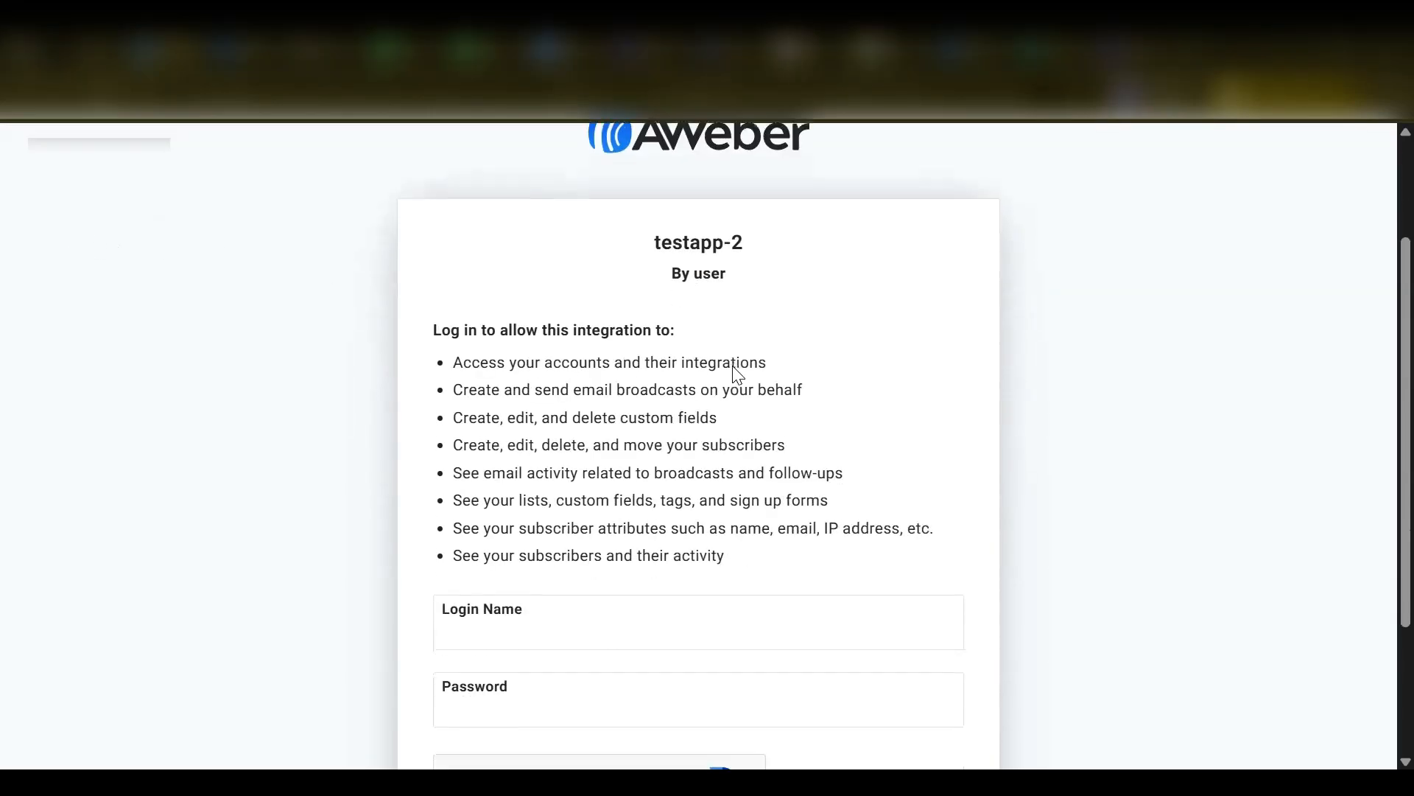
left_click(540, 431)
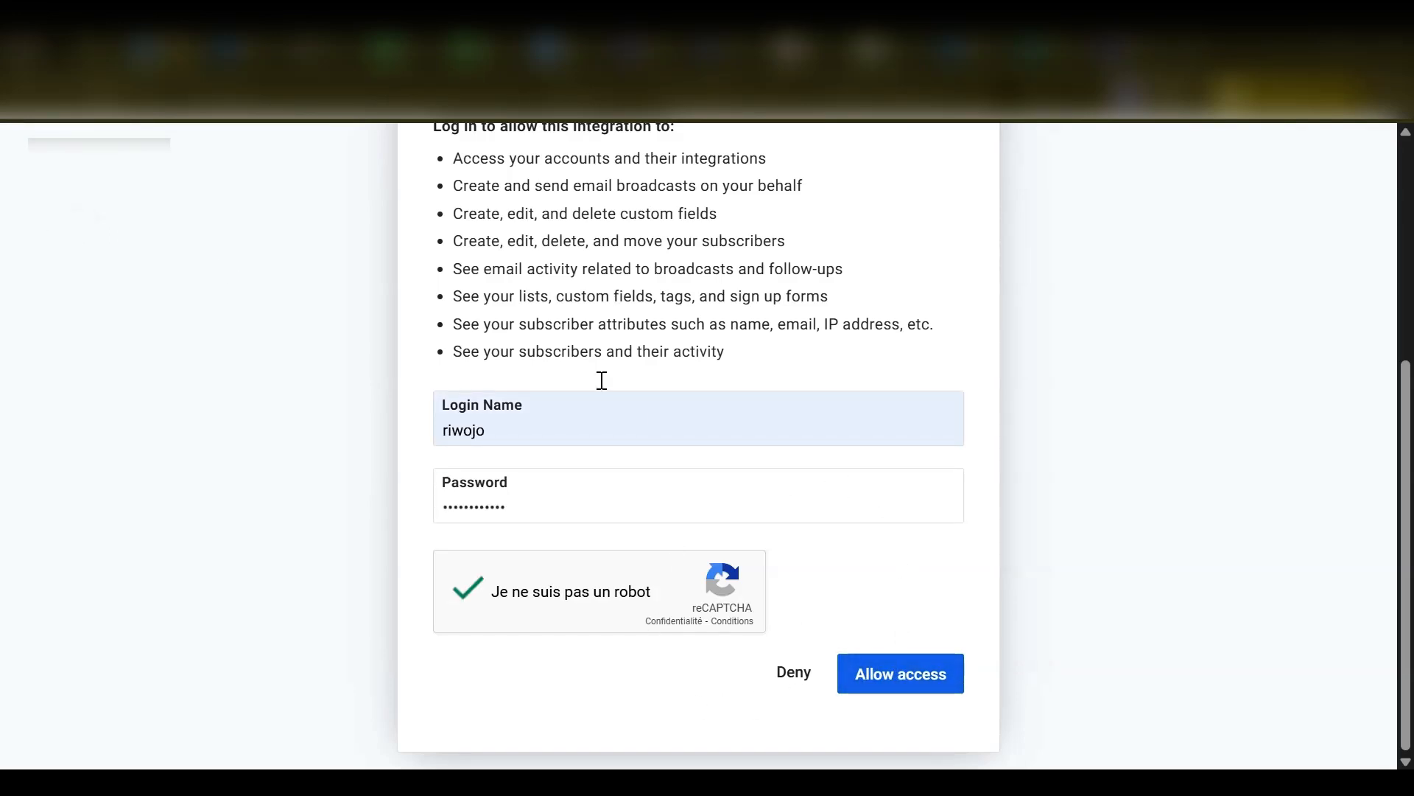
left_click(877, 672)
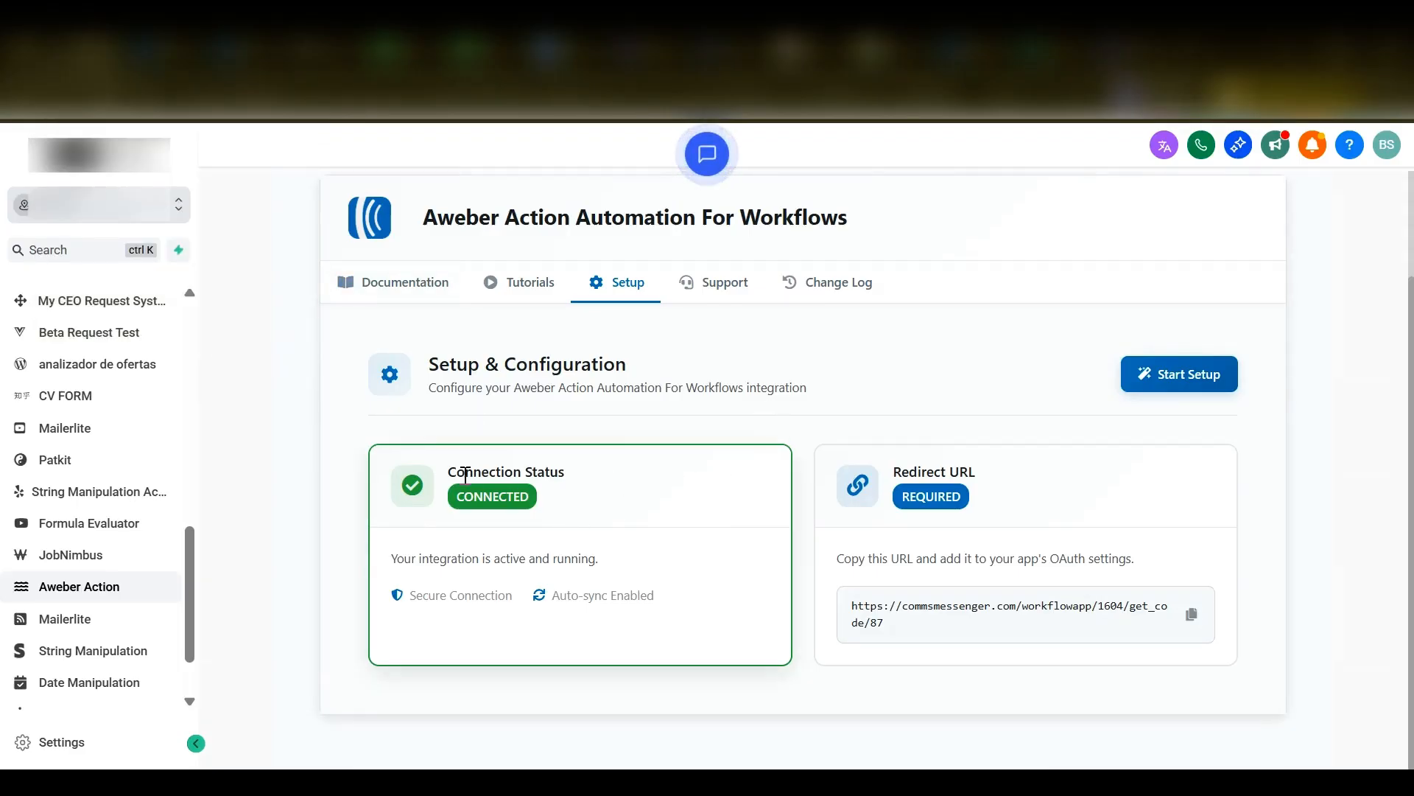
- Check the integration's connection status in the Setup & Configuration section
left_click_drag(450, 470, 579, 473)
left_click_drag(457, 495, 535, 507)
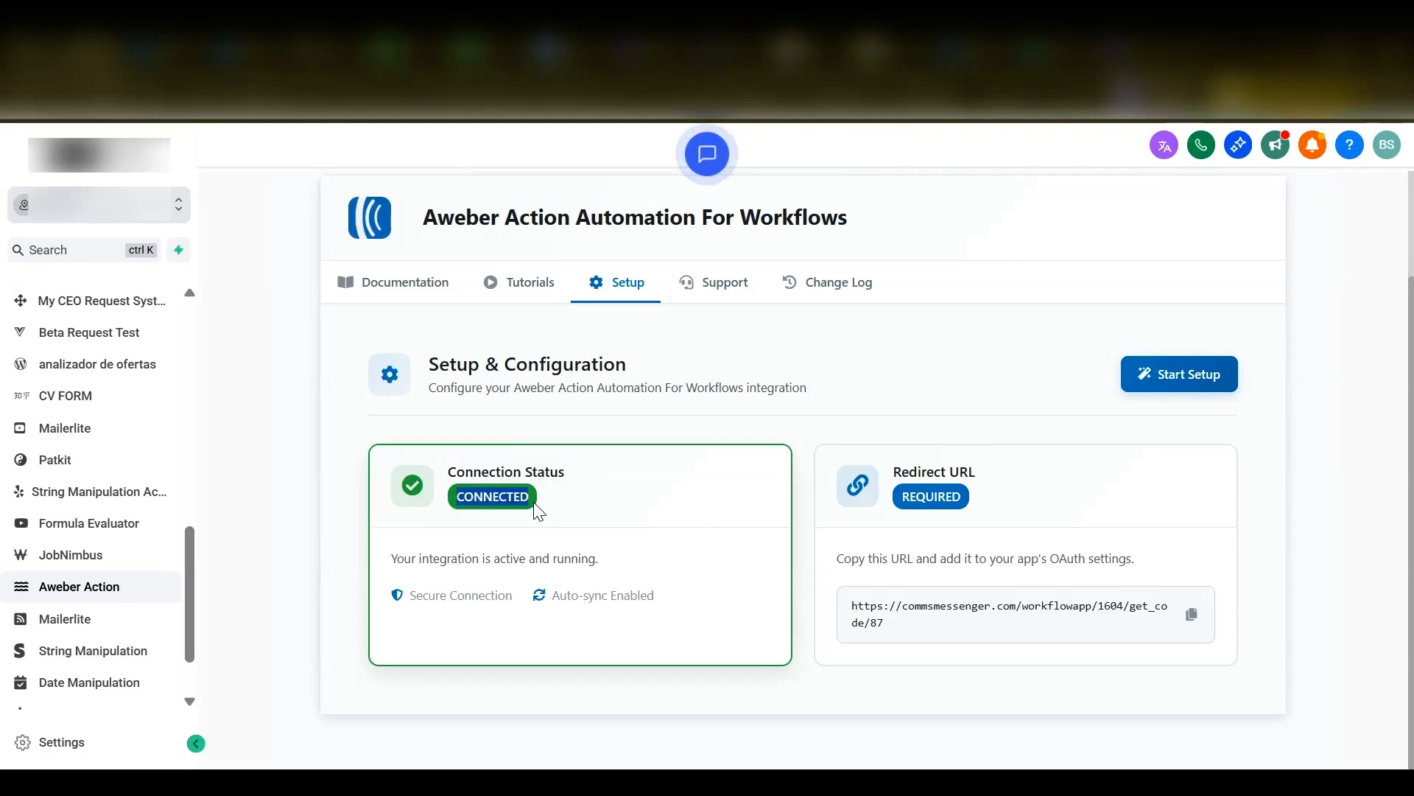
left_click(492, 495)
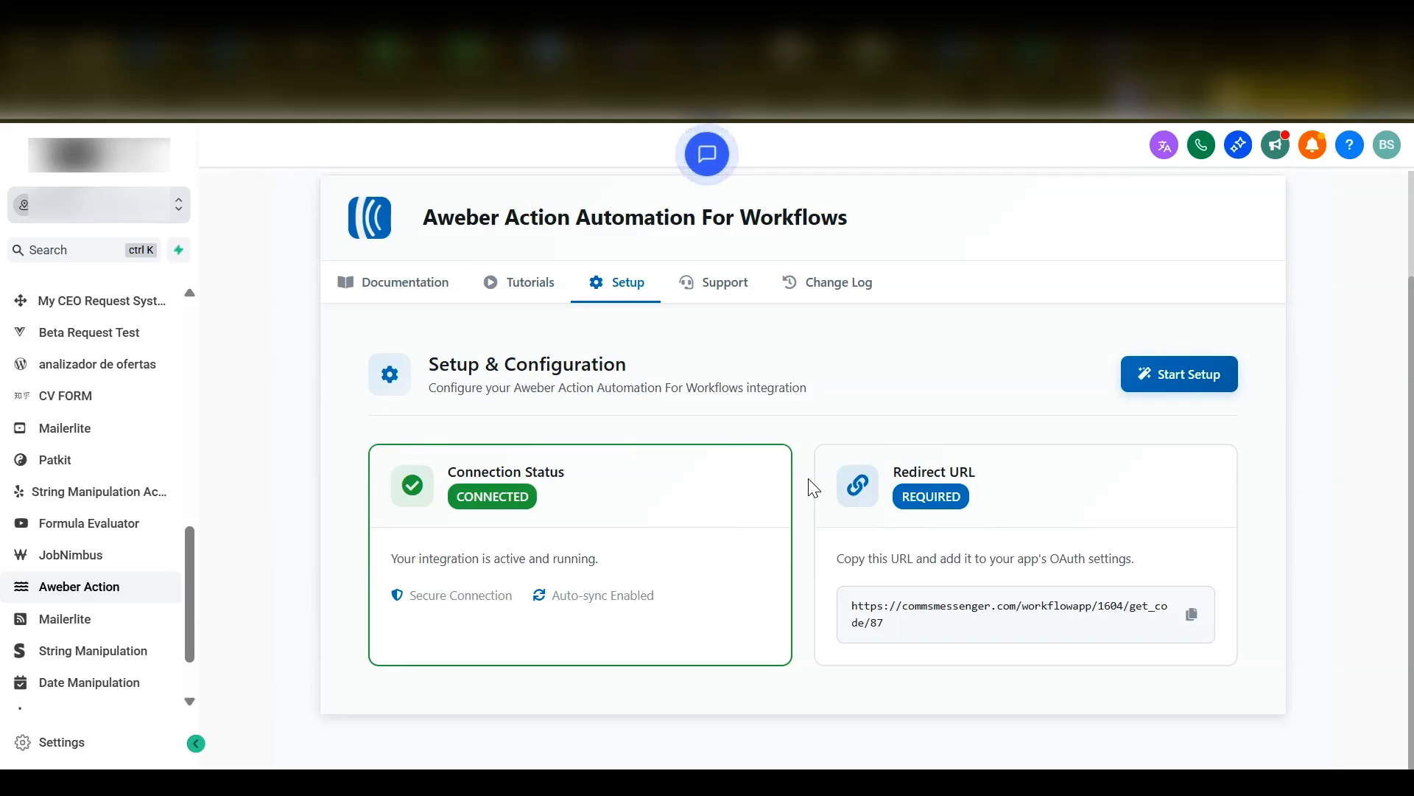
- Look through the app's Support Center, including the support ticket and video call options
scroll(813, 486, "up", 1)
scroll(785, 450, "up", 1)
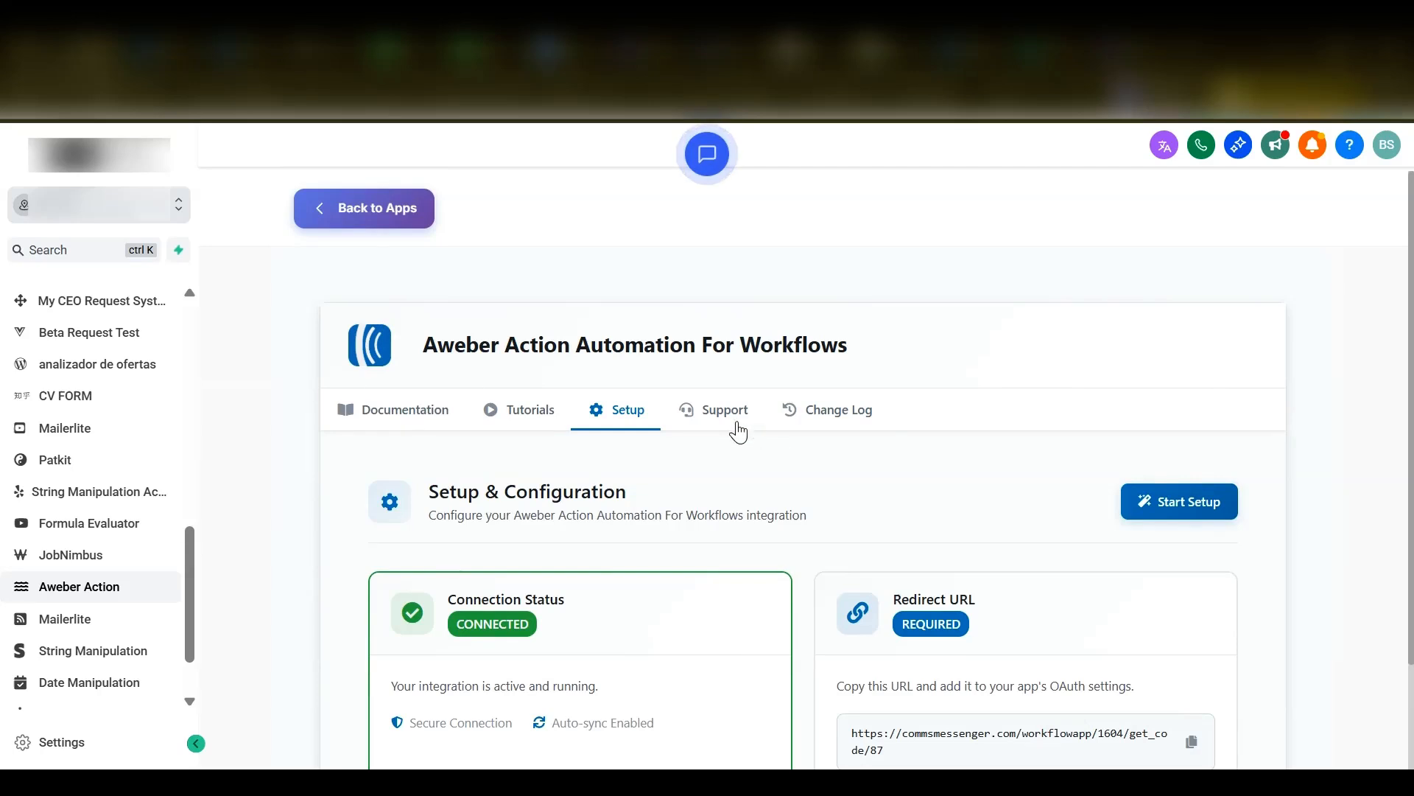
left_click(726, 412)
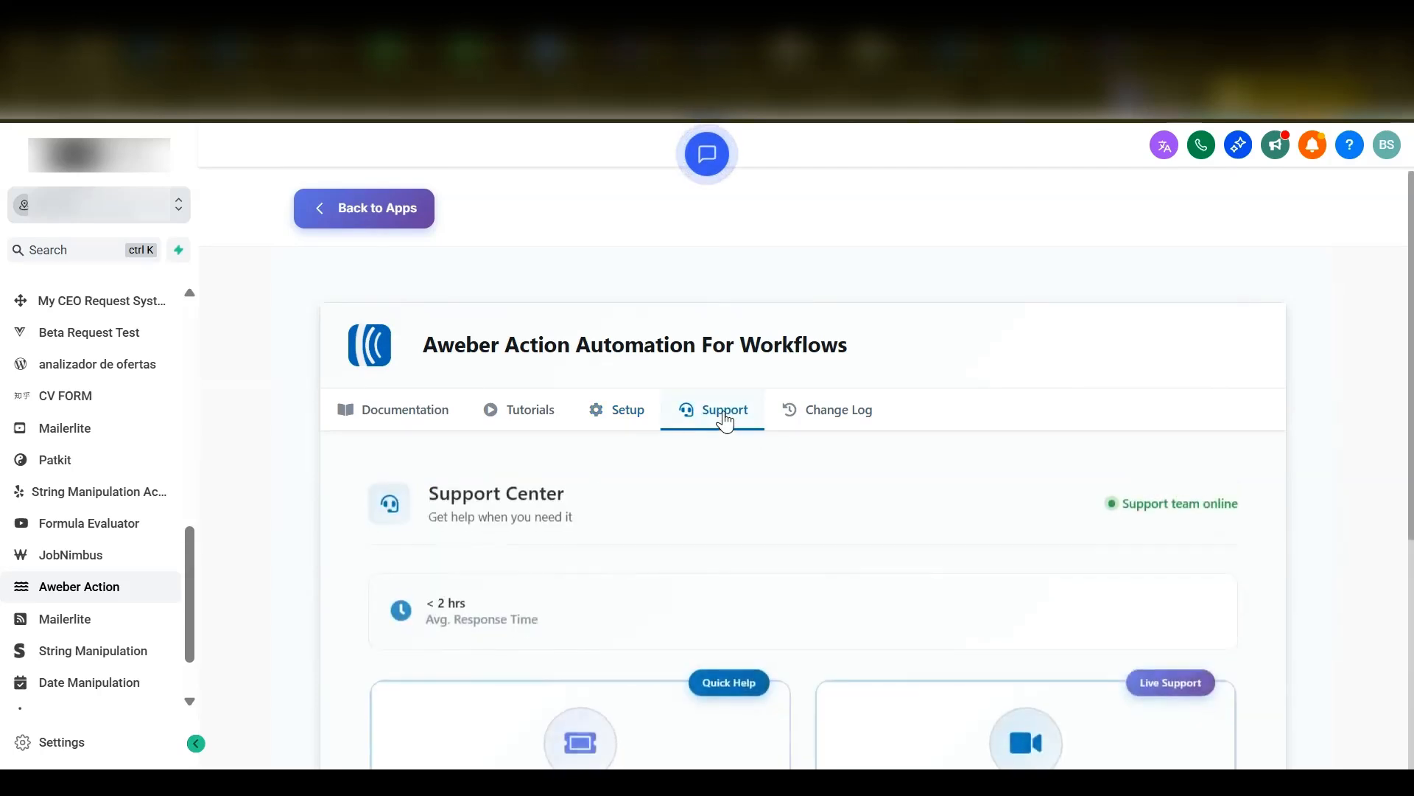
scroll(1271, 448, "down", 2)
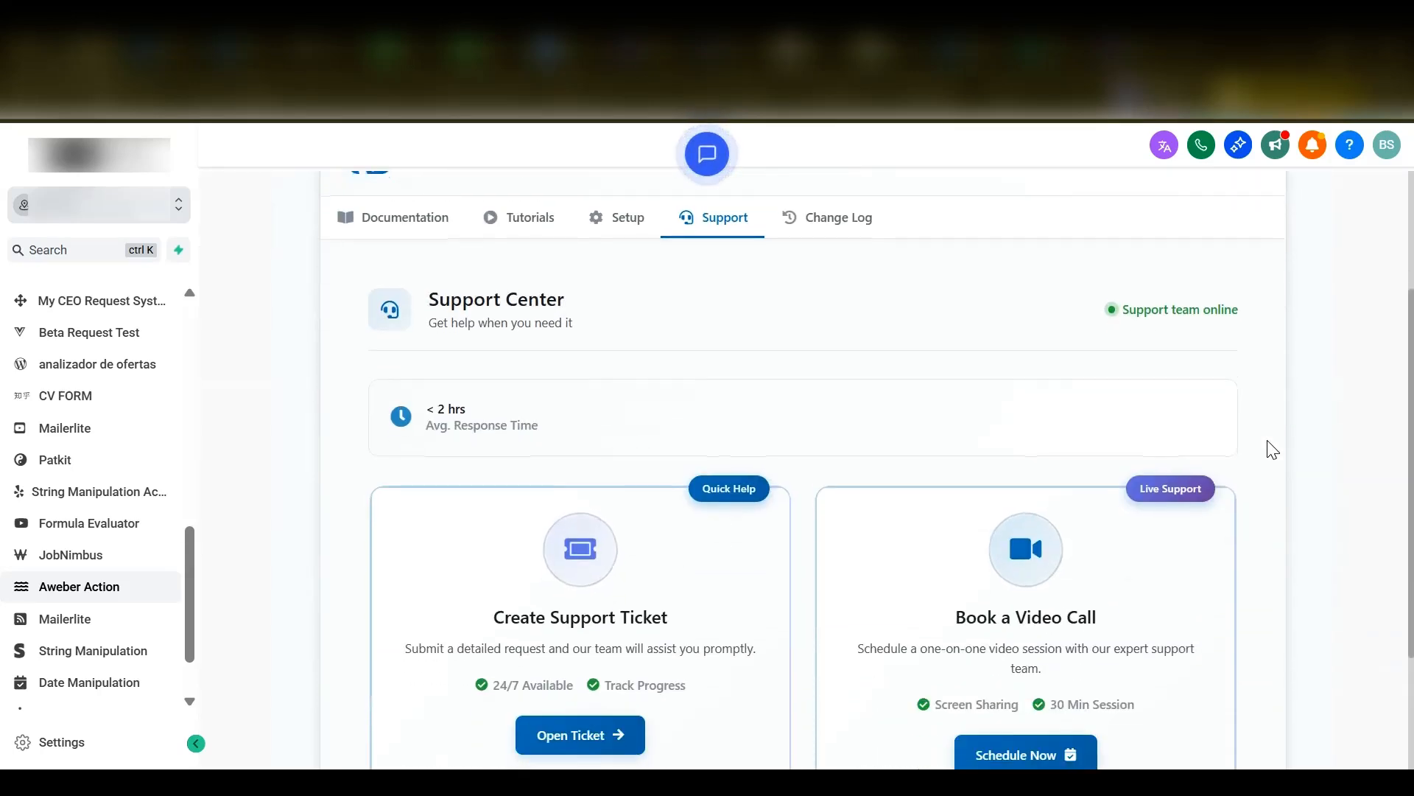
scroll(1270, 449, "down", 2)
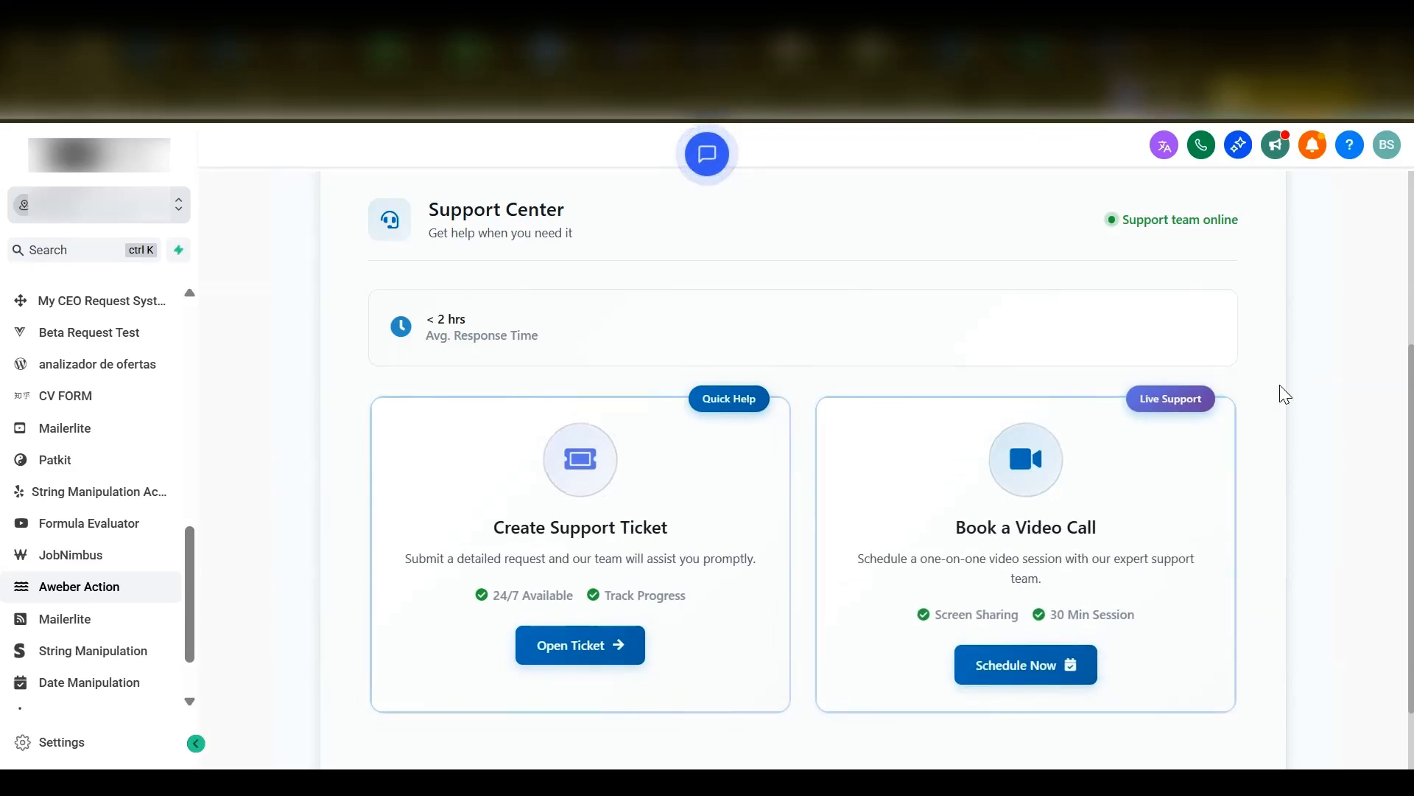
scroll(1284, 395, "up", 4)
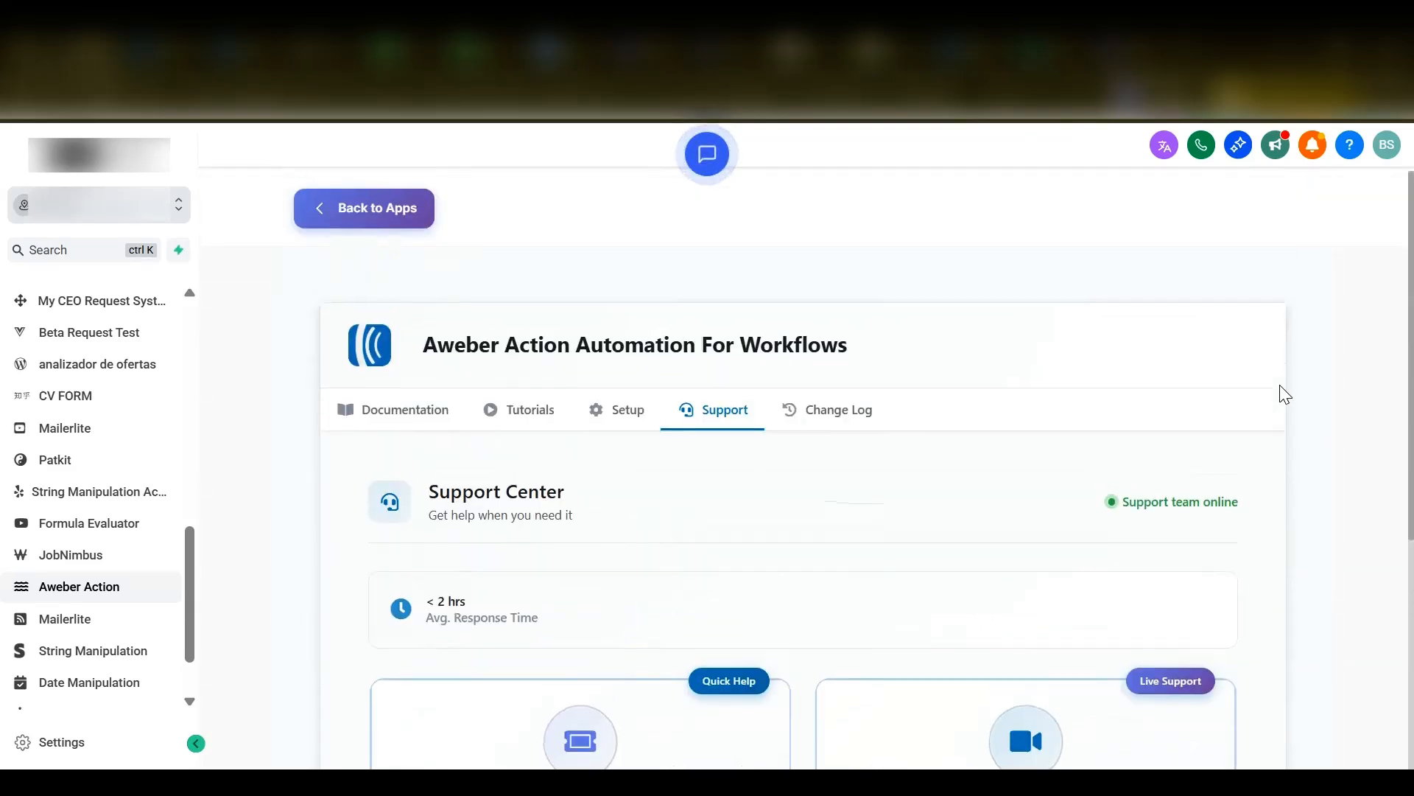
- Enable changelog notifications in the app's Change Log section and dismiss the e-mail subscription form
left_click(823, 420)
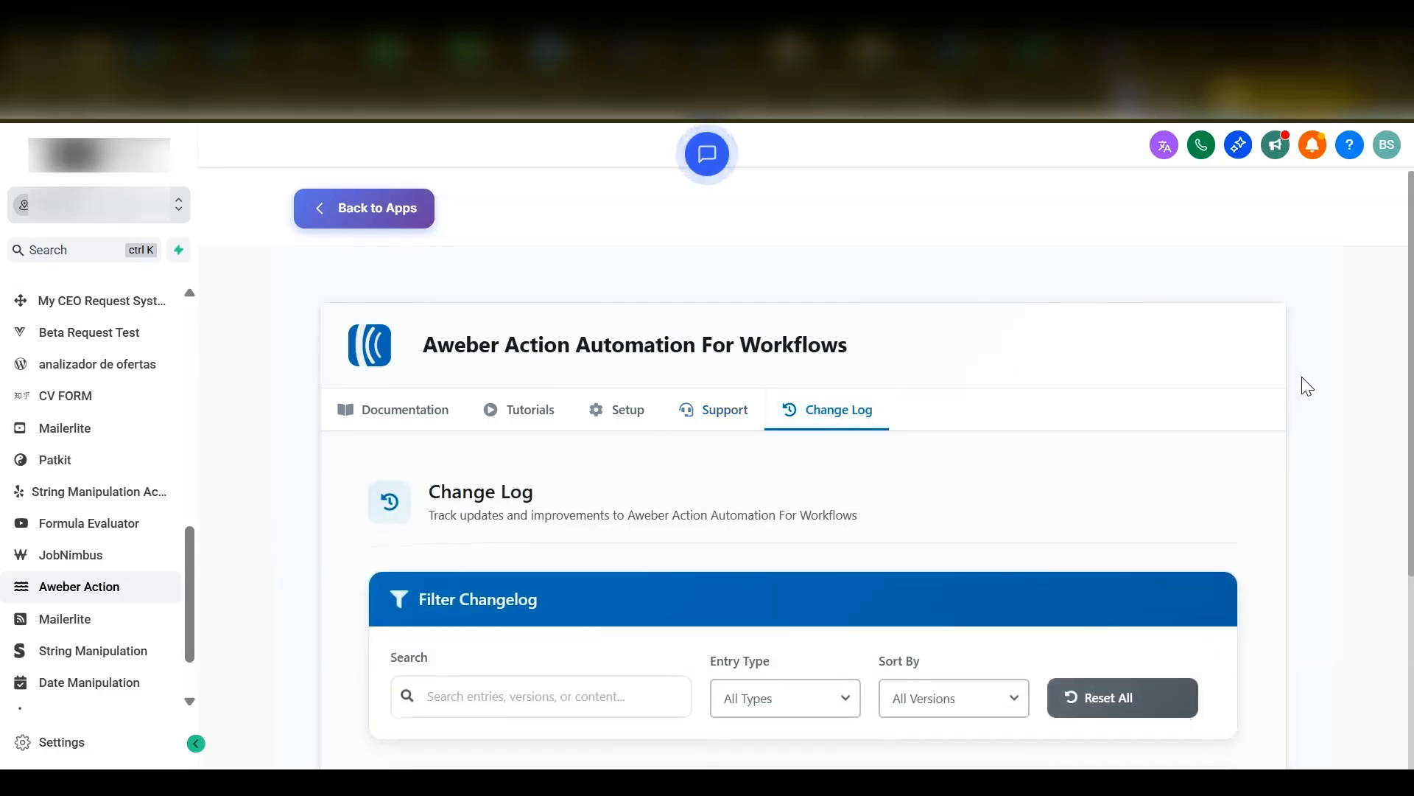
scroll(1302, 379, "down", 1)
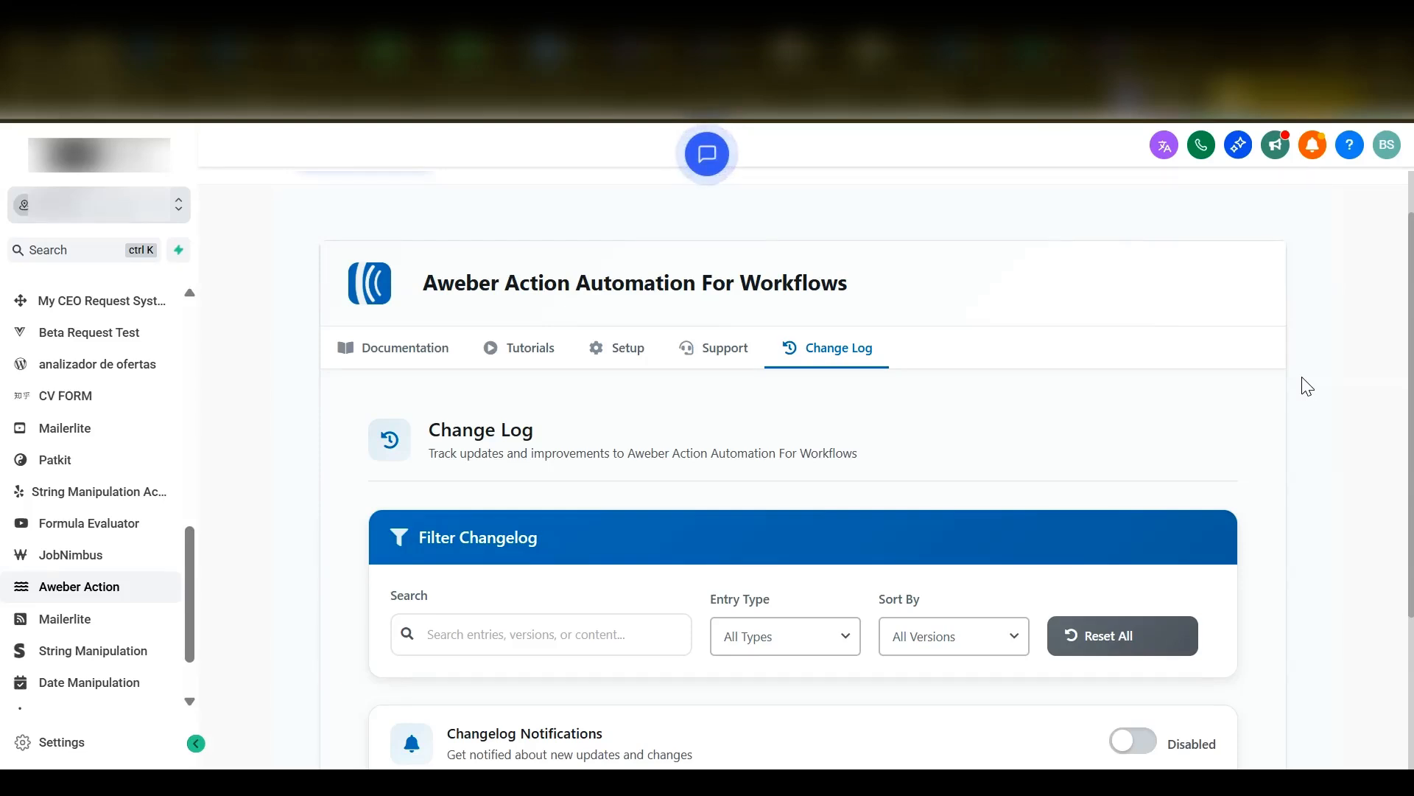
scroll(1308, 386, "down", 3)
scroll(1307, 386, "down", 1)
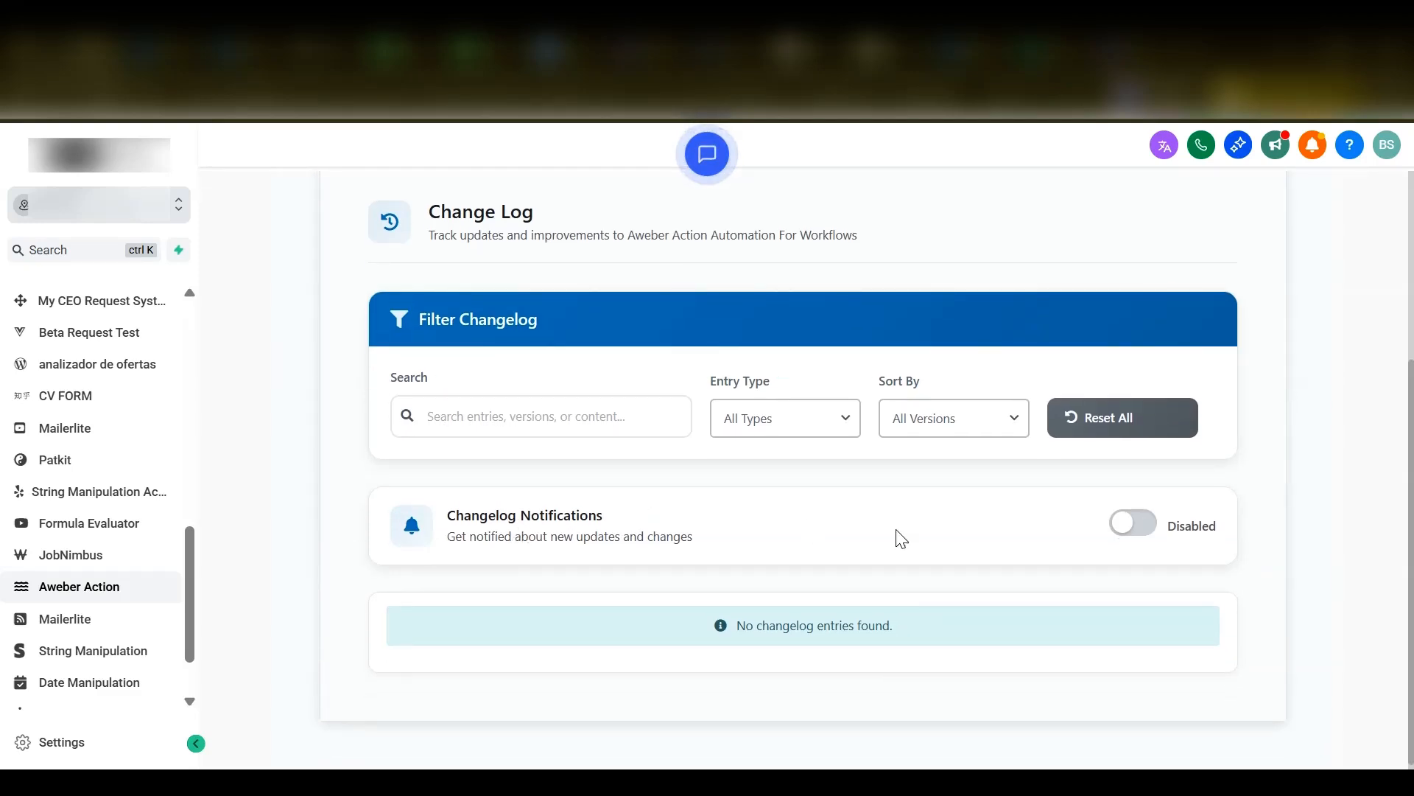
left_click(1134, 525)
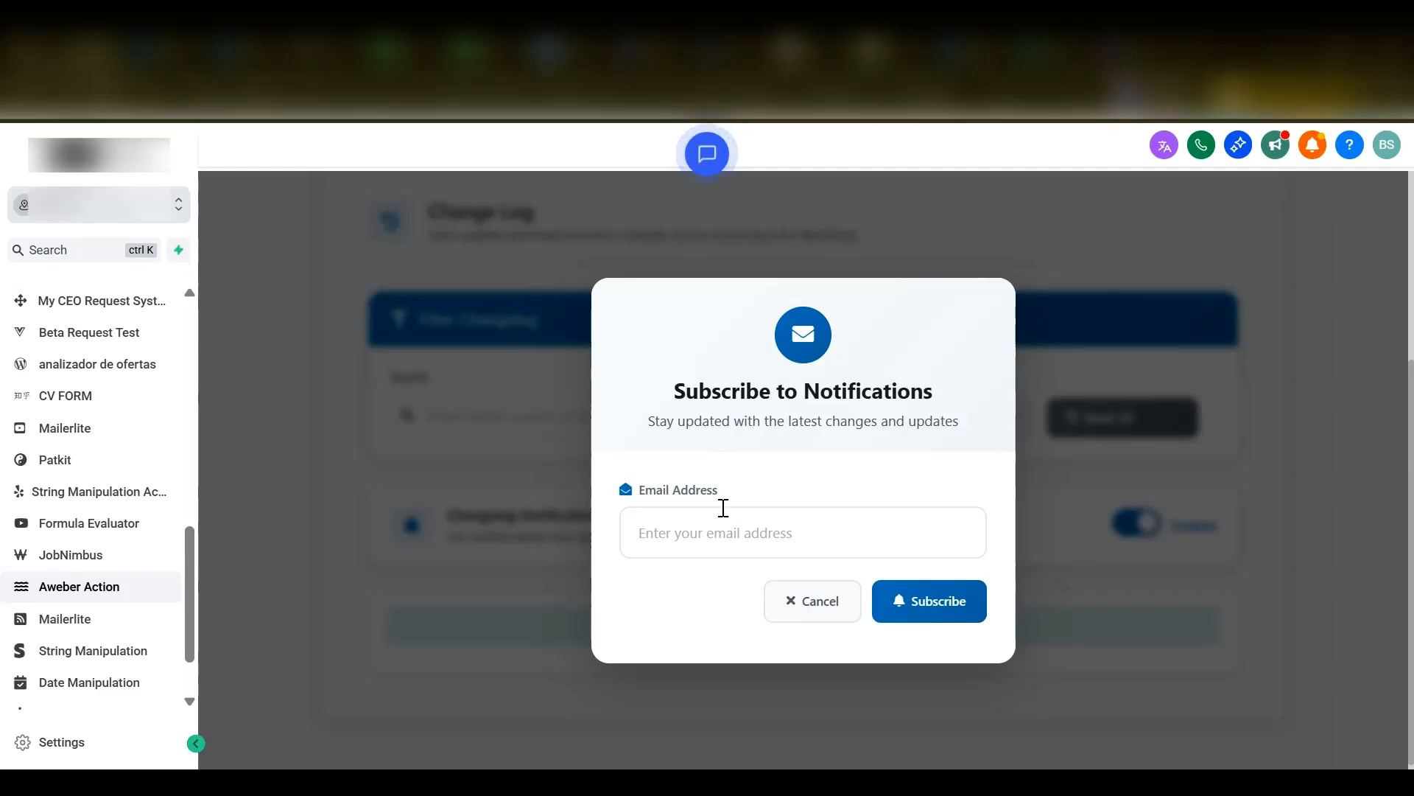
left_click(803, 604)
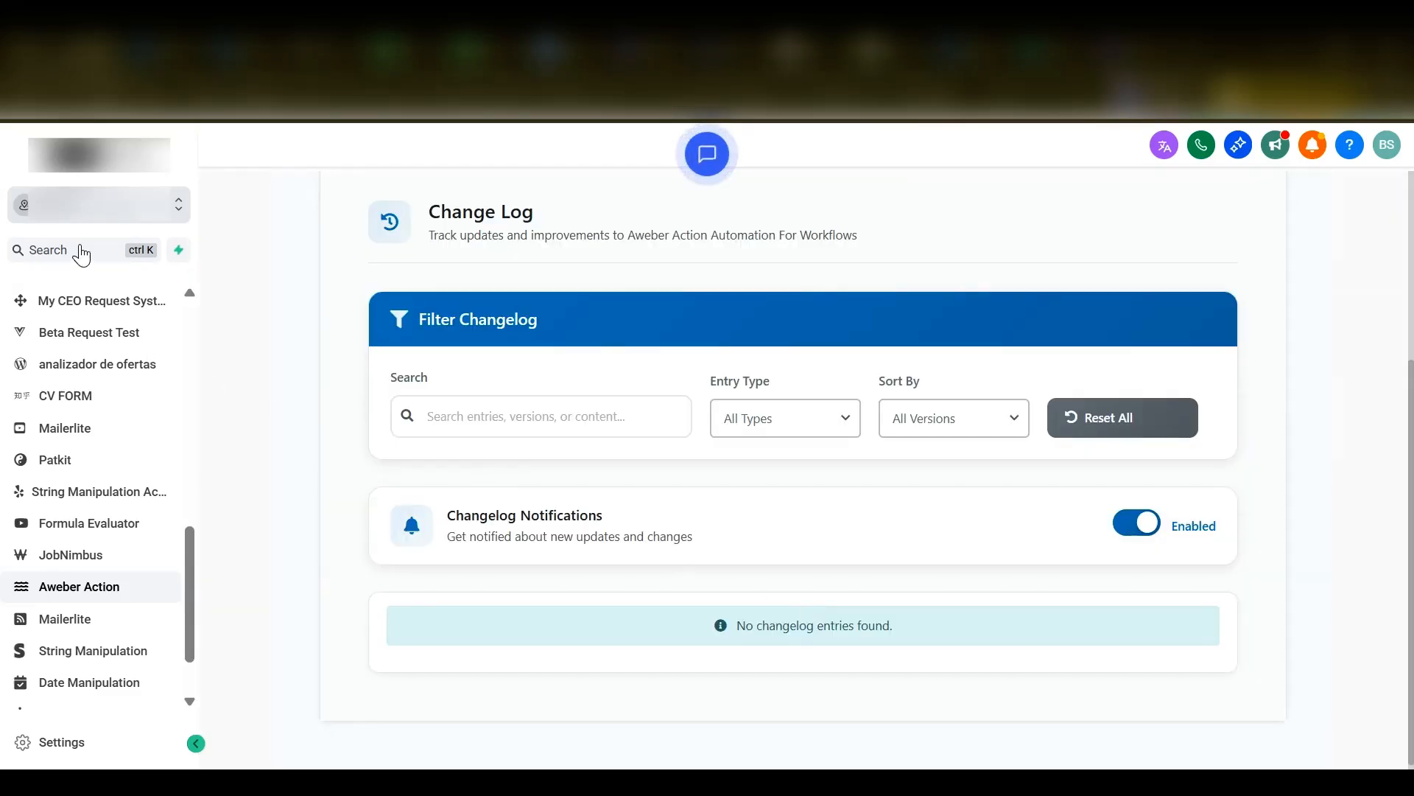